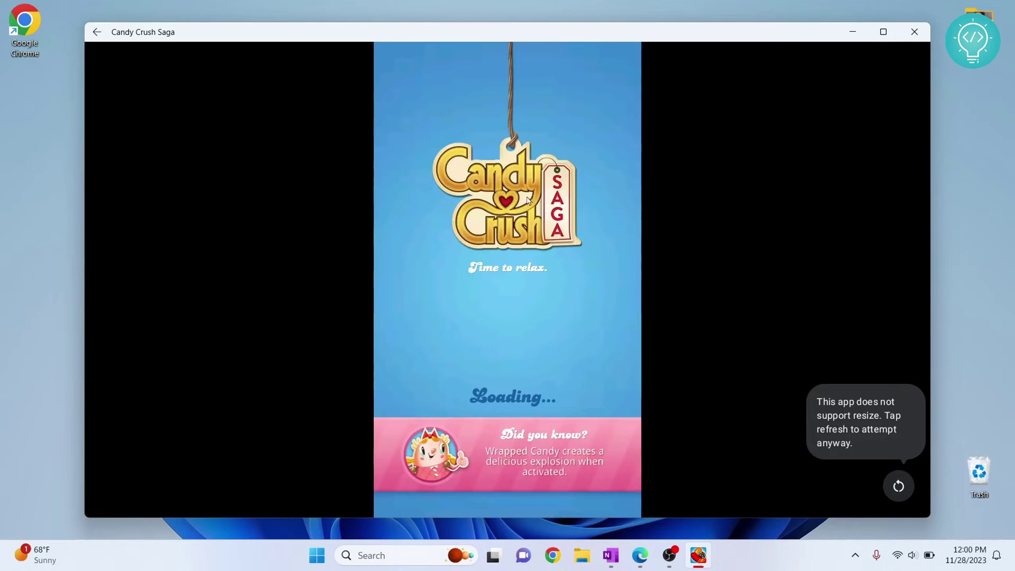
Step: Accept the terms, start level 1, and swap the blue candy right for a blue match
click(499, 376)
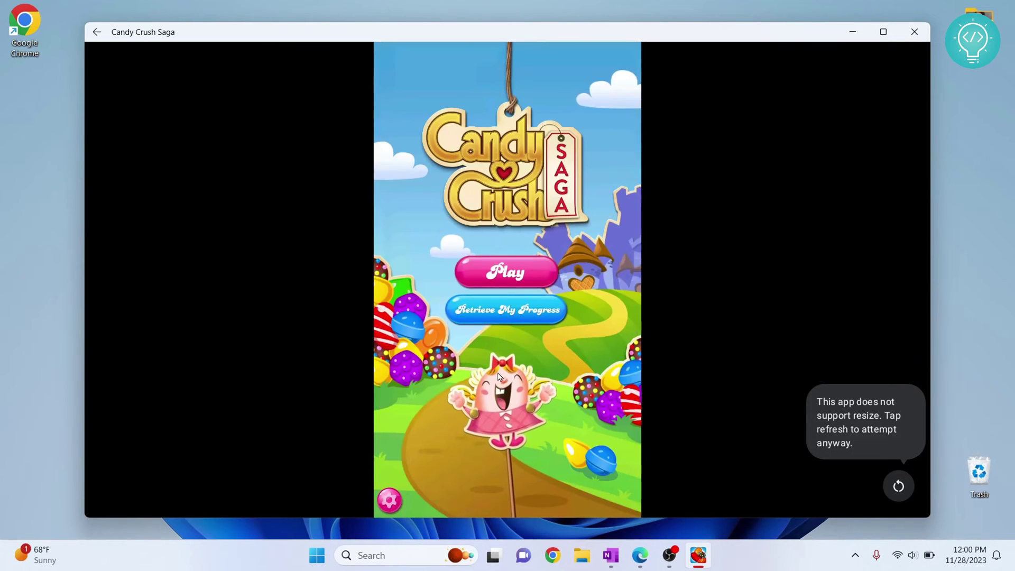
click(526, 272)
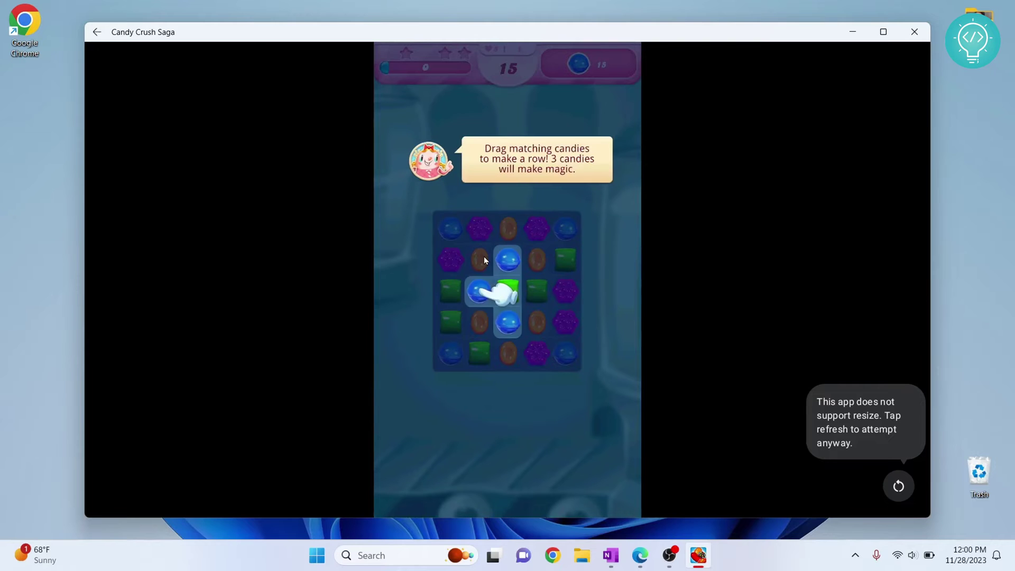
drag(481, 296, 517, 296)
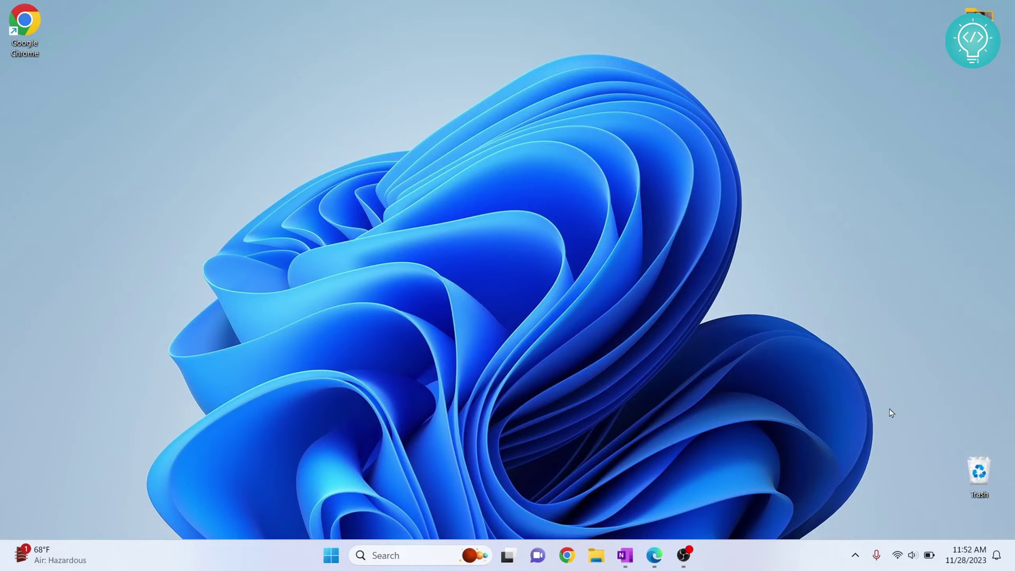
key(super)
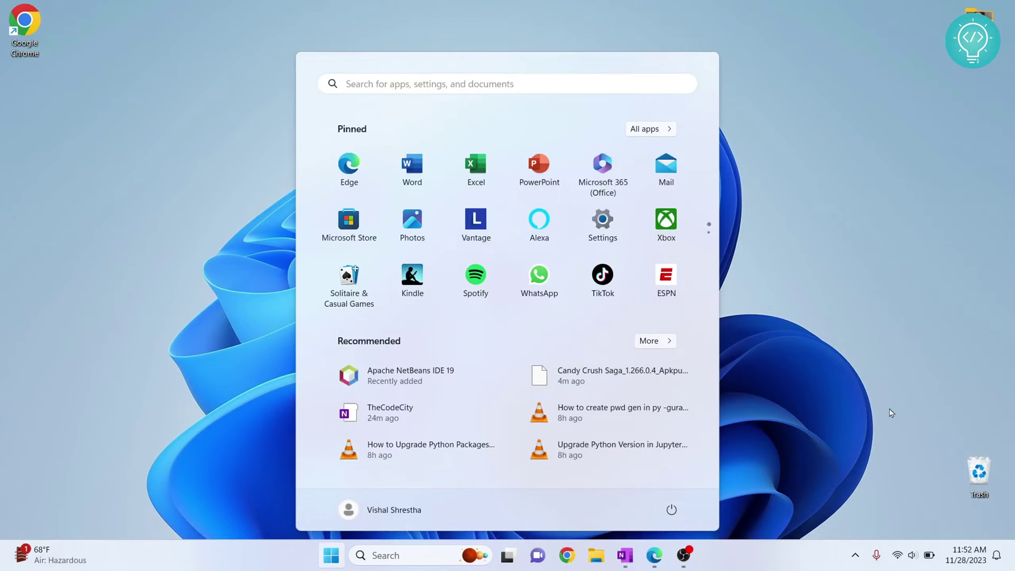
text(turn win)
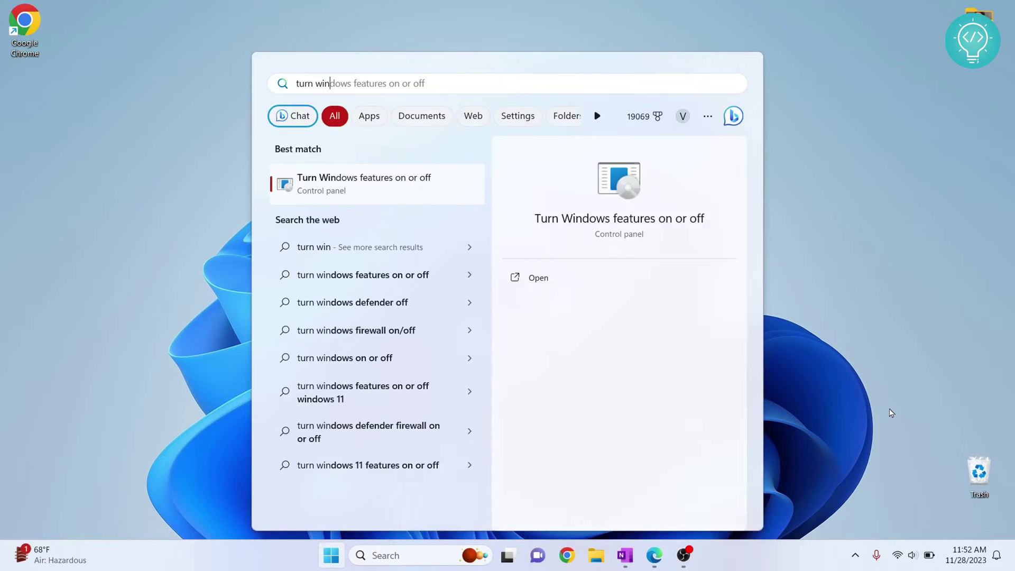
click(361, 189)
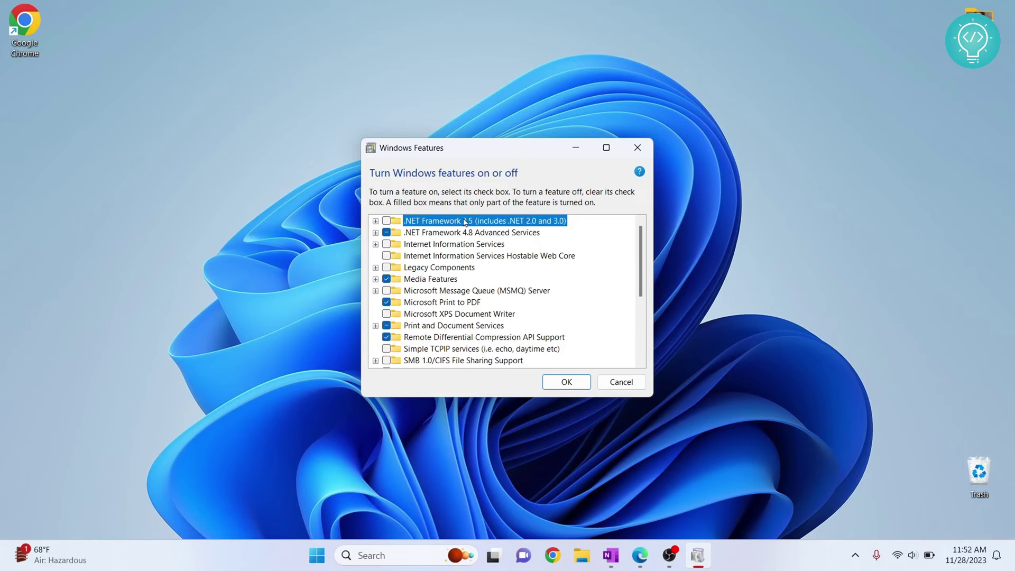
click(606, 147)
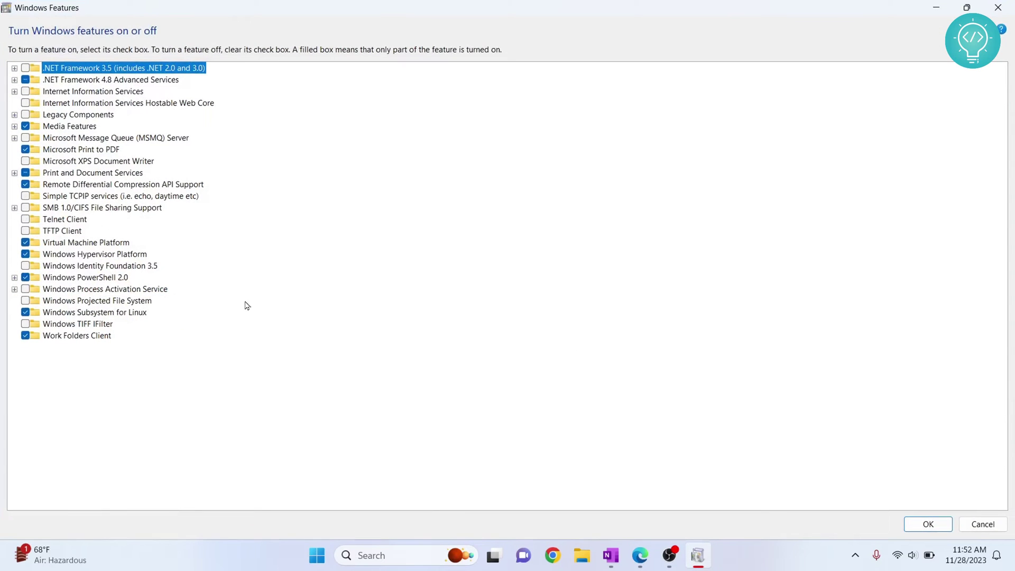
click(88, 247)
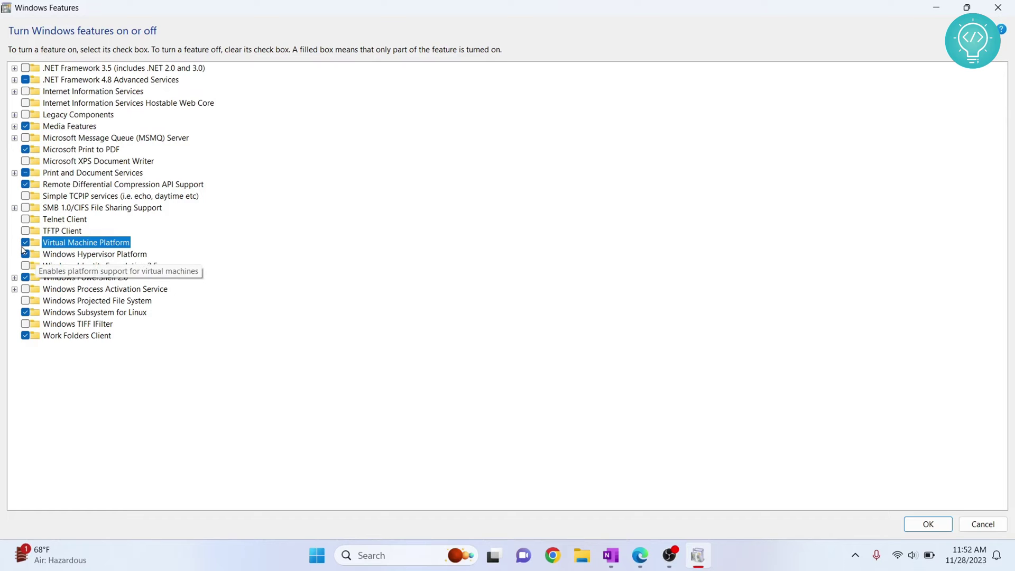
click(928, 523)
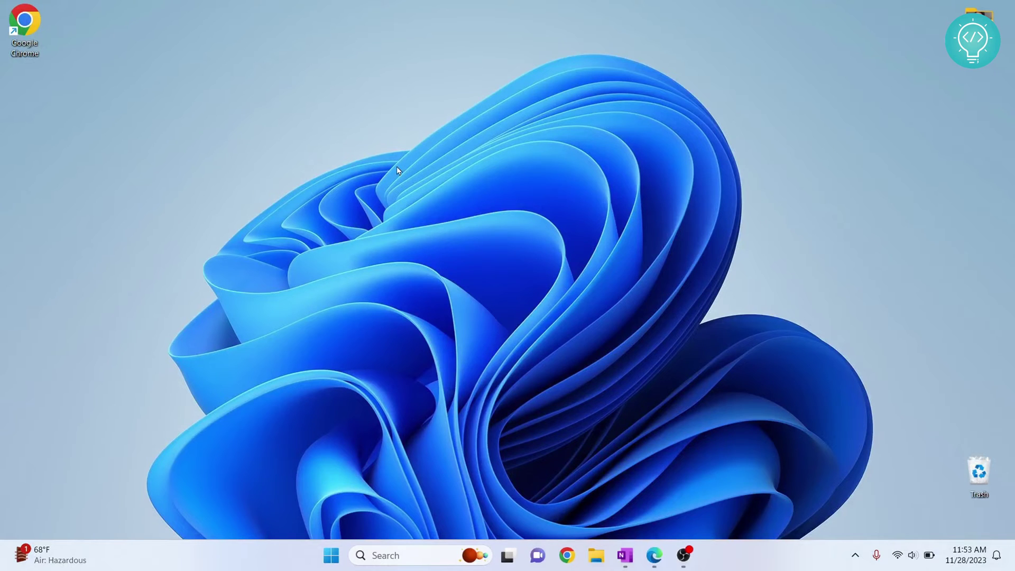
Step: Open Task Manager's Performance view, confirm CPU virtualization is Enabled, then close Task Manager
key(super)
text(task ma)
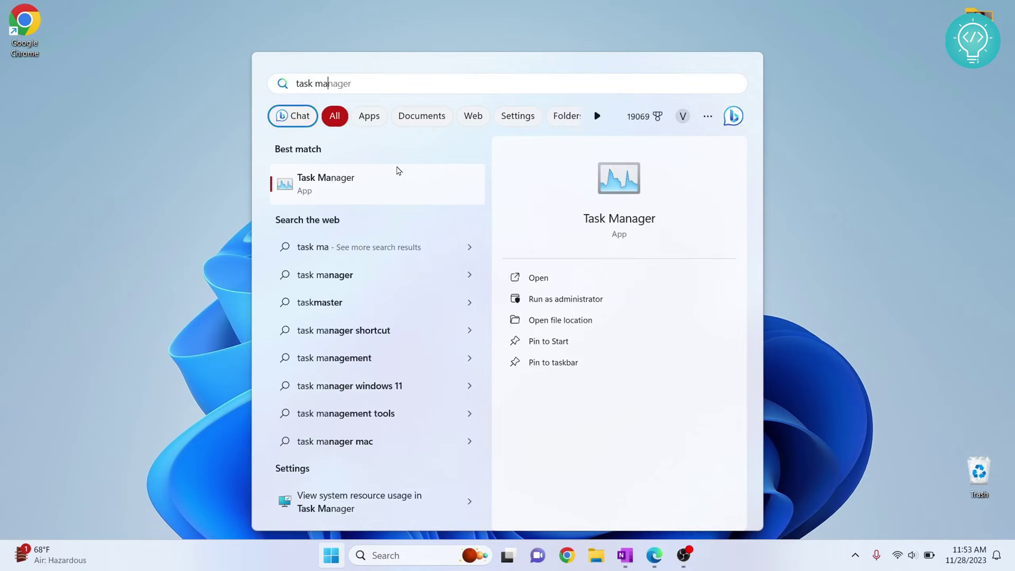
click(349, 187)
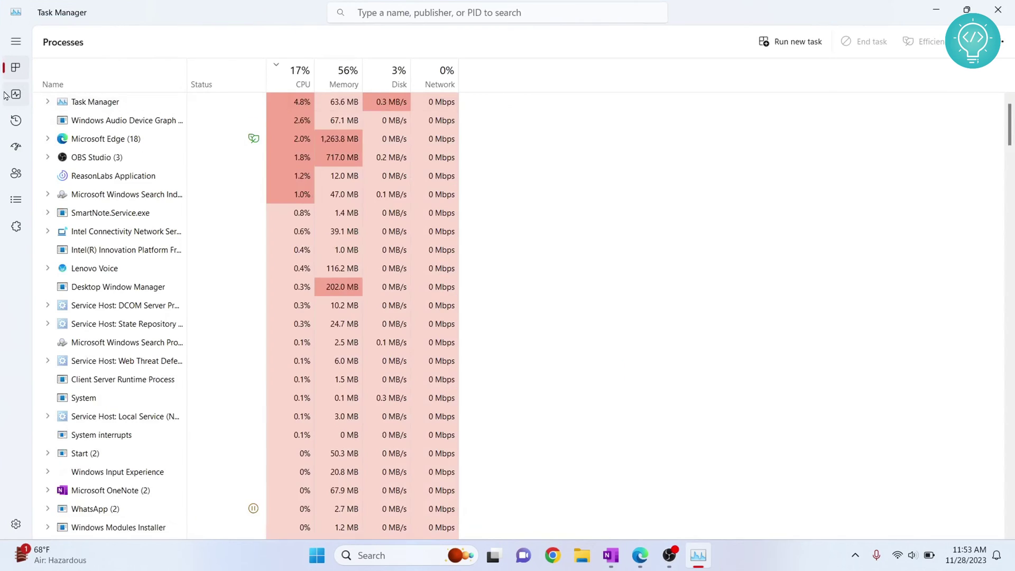
click(16, 95)
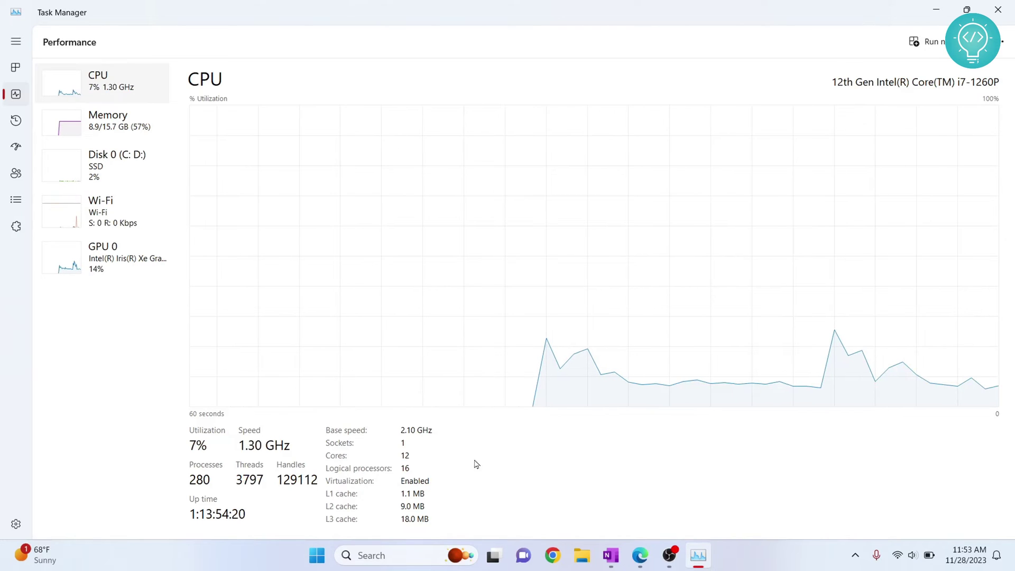
click(999, 10)
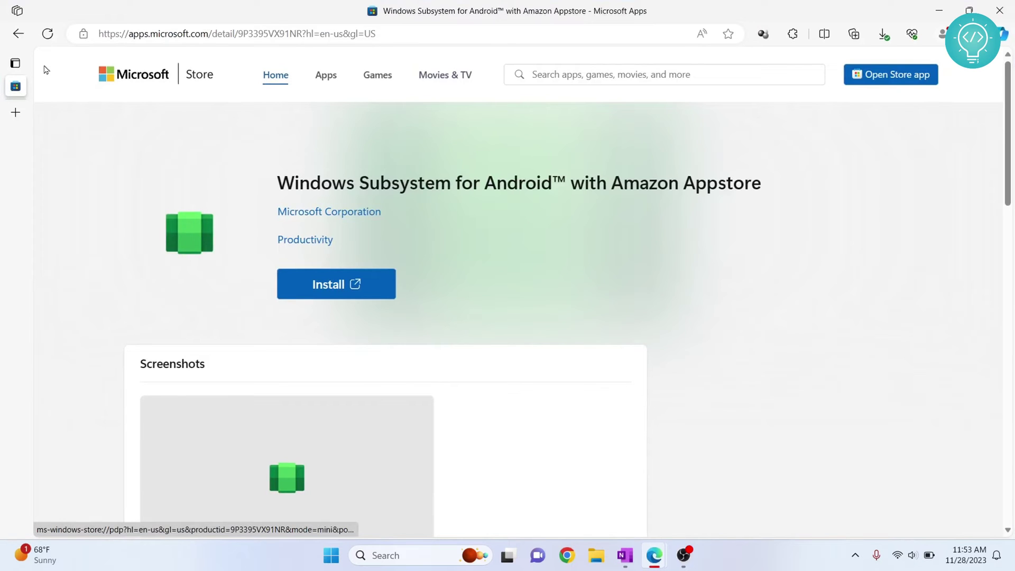
Step: Install Windows Subsystem for Android with Amazon Appstore from a maximized Microsoft Store and advance its setup
click(319, 293)
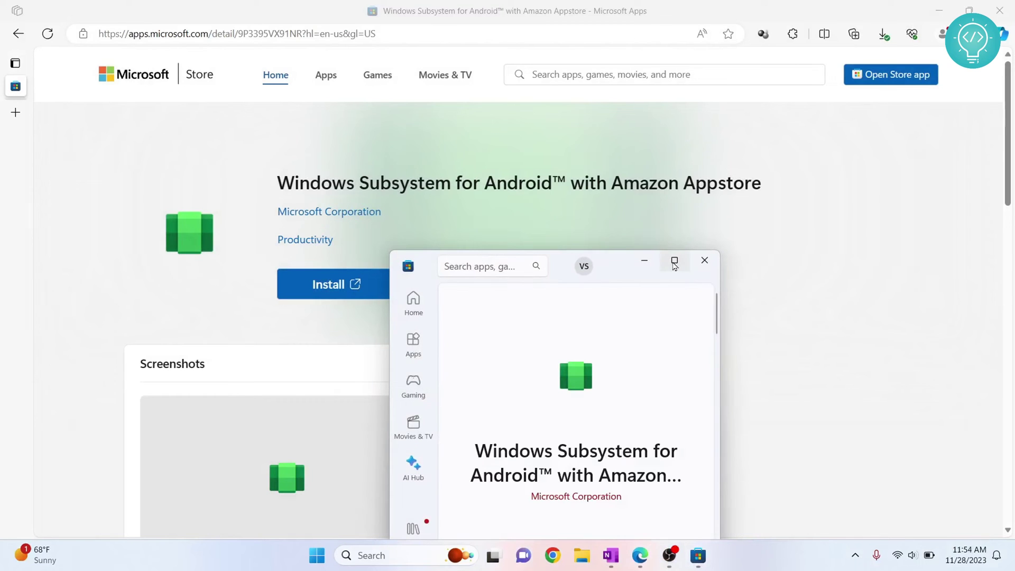
click(675, 261)
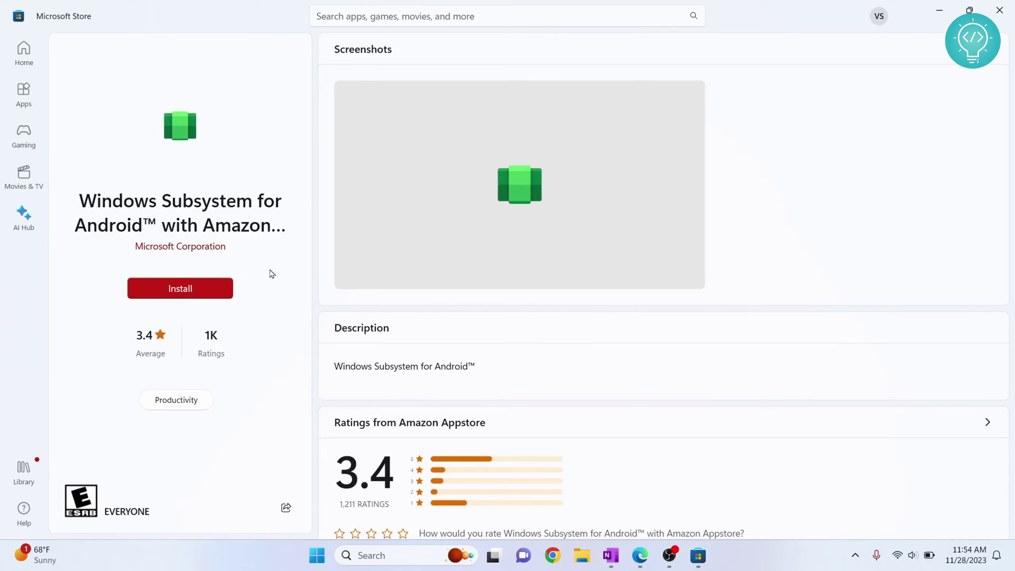
click(197, 294)
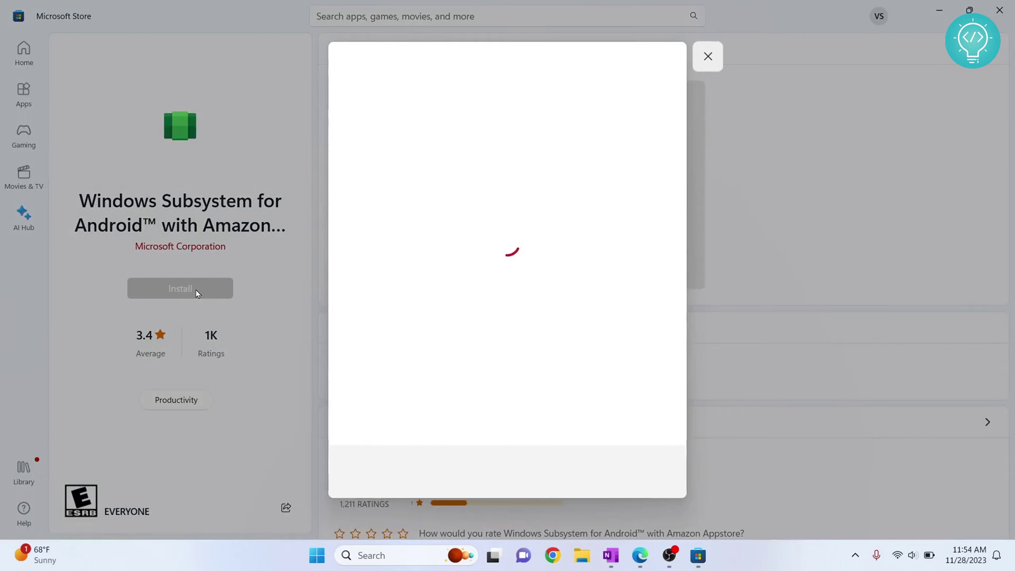
click(615, 471)
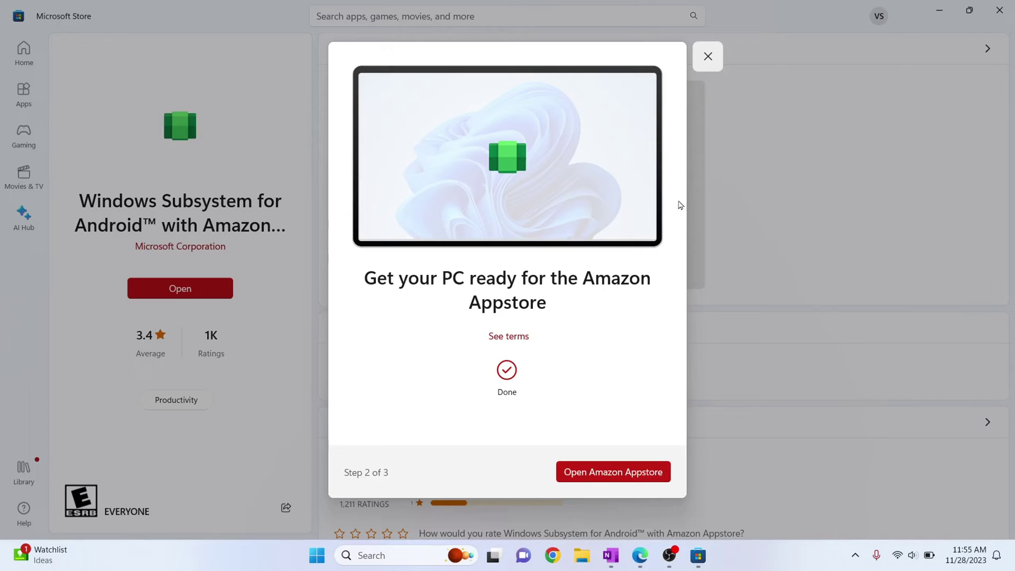
Step: Search the Store for 'wsa sideloader', install WSA Sideloader, and close Microsoft Store
click(706, 55)
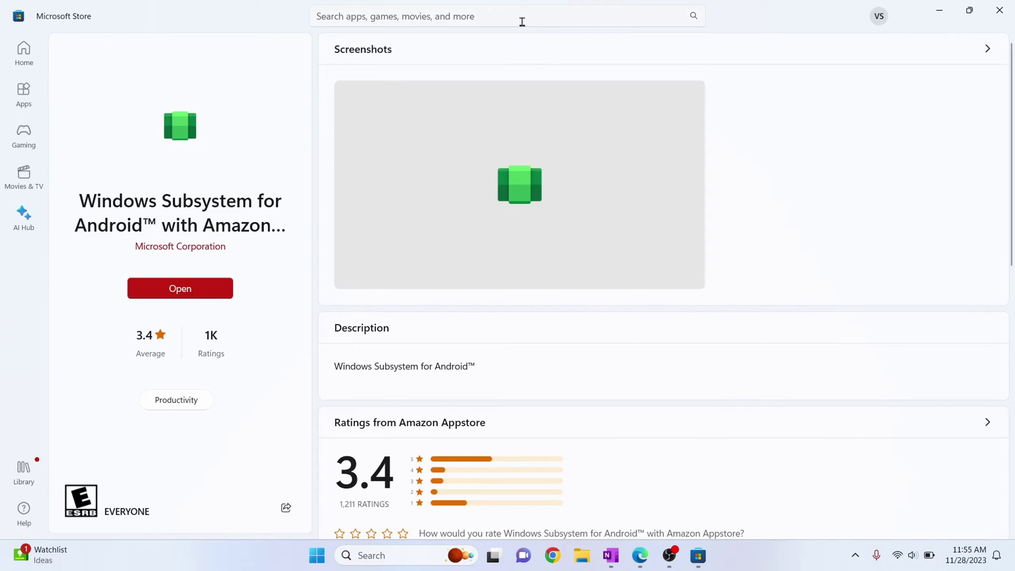
click(522, 22)
text(w)
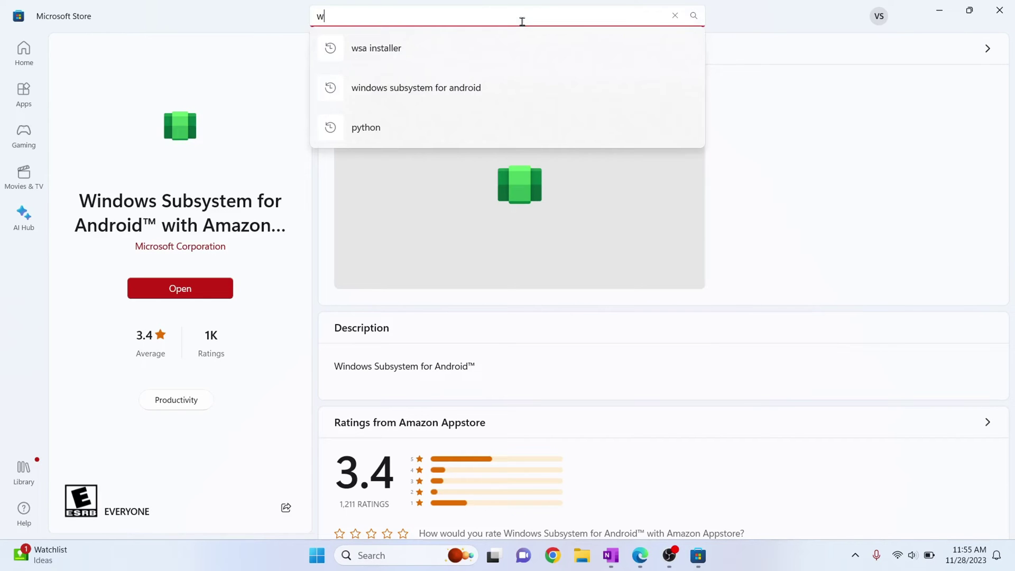
text(sa sideloa)
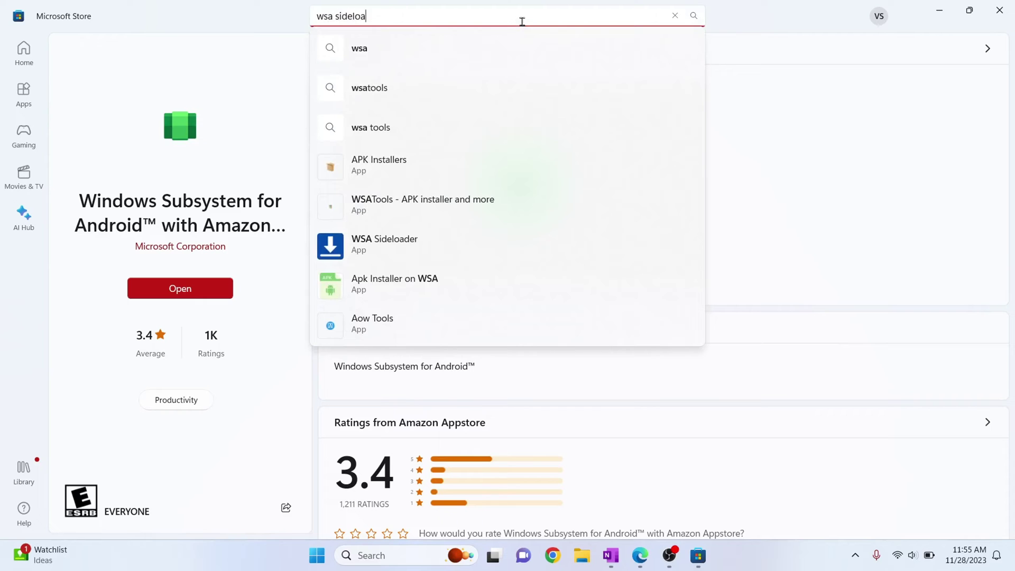
text(der)
key(Return)
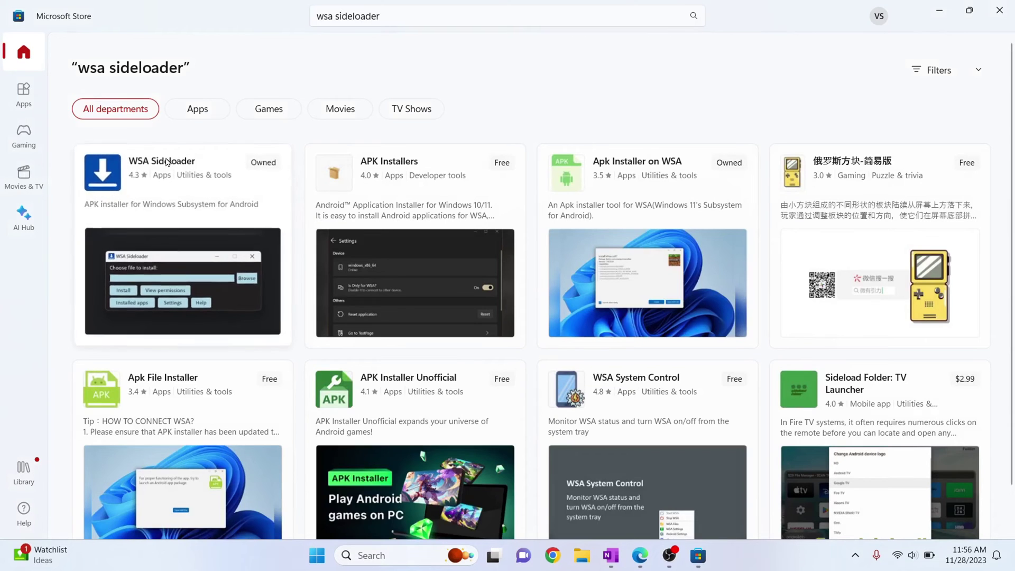
click(168, 160)
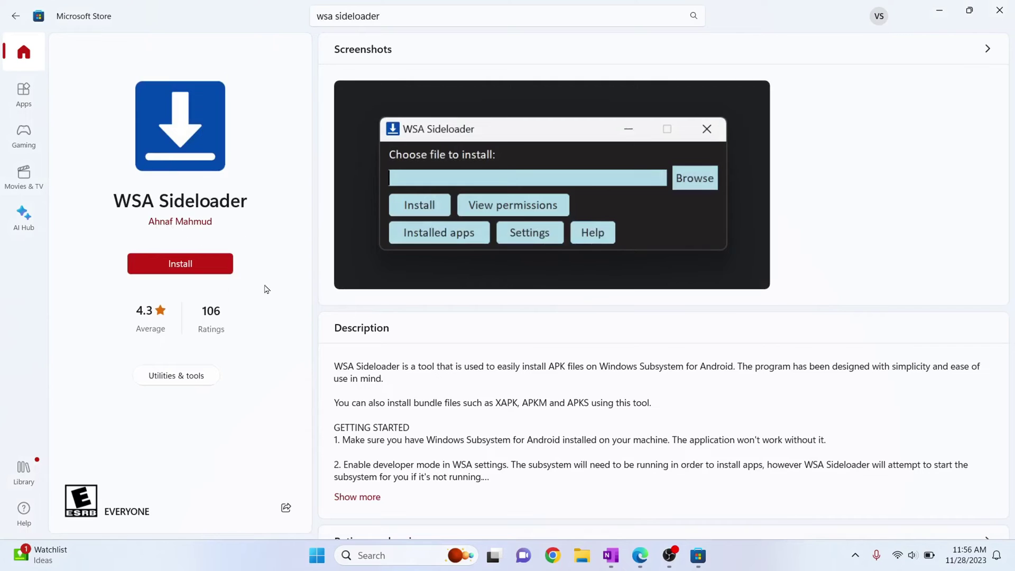
click(190, 271)
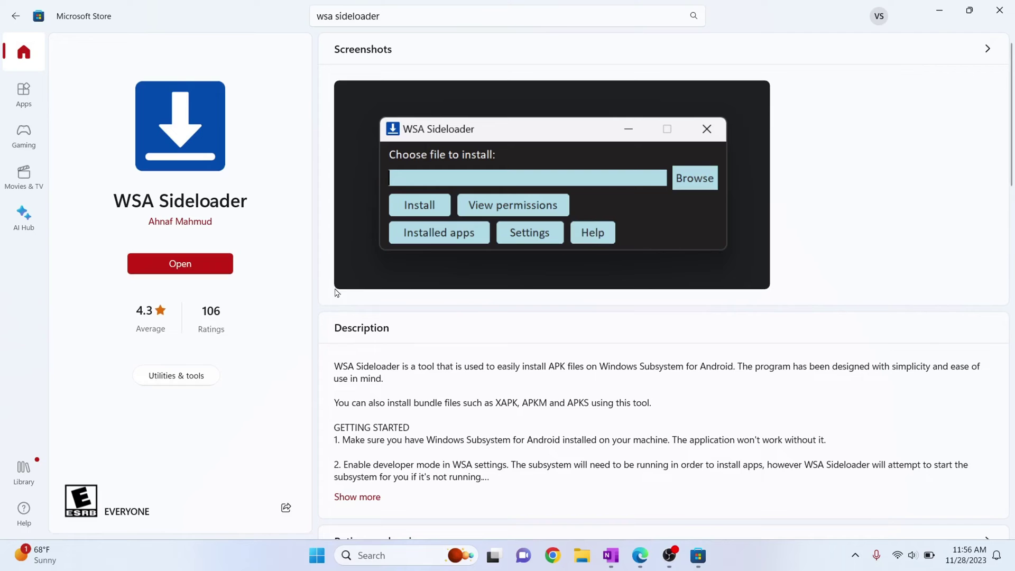
click(1000, 11)
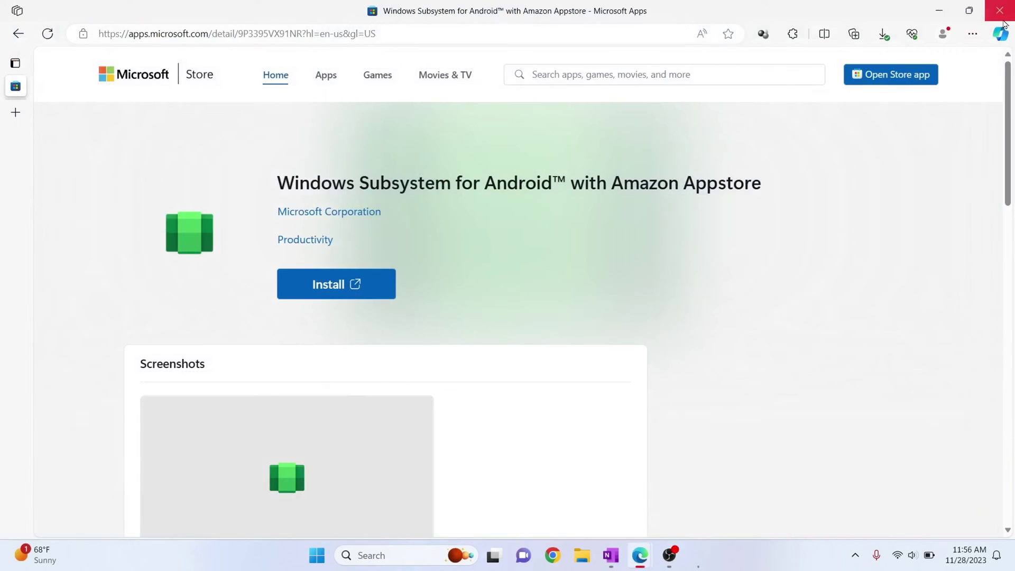
Step: Close the browser and search Start for 'windows su' to surface Windows Subsystem for Android
click(1003, 16)
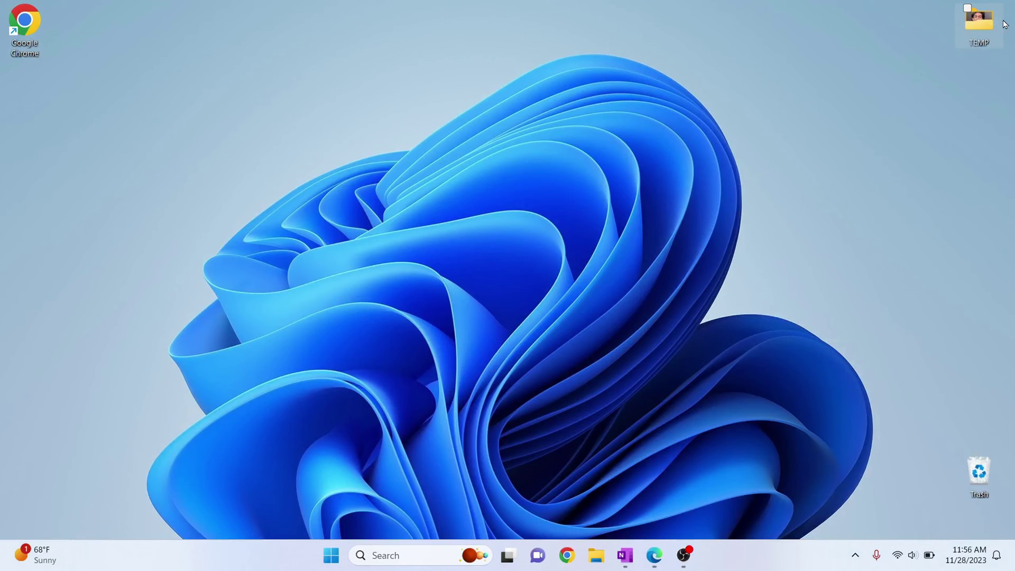
key(super)
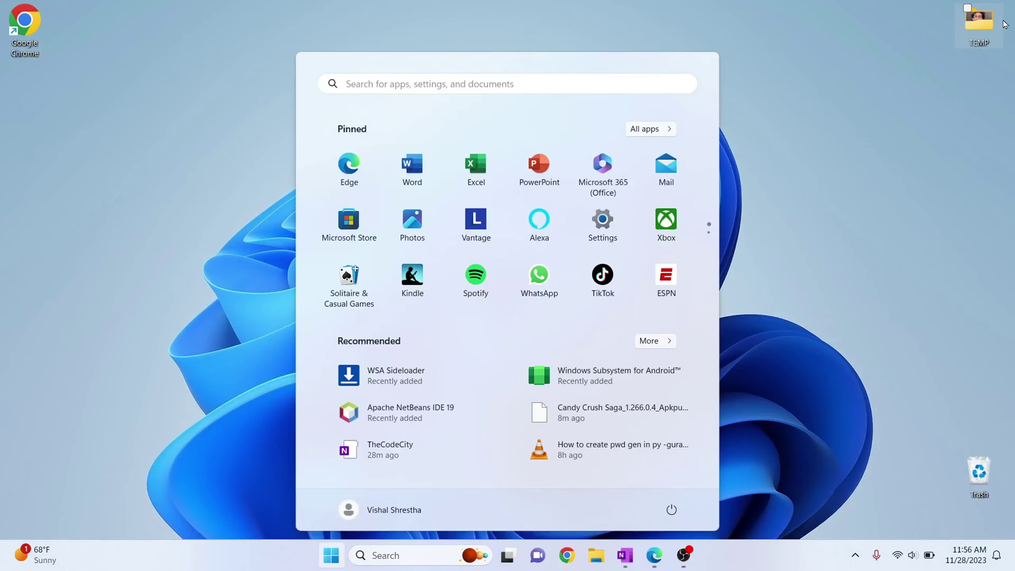
text(wsa)
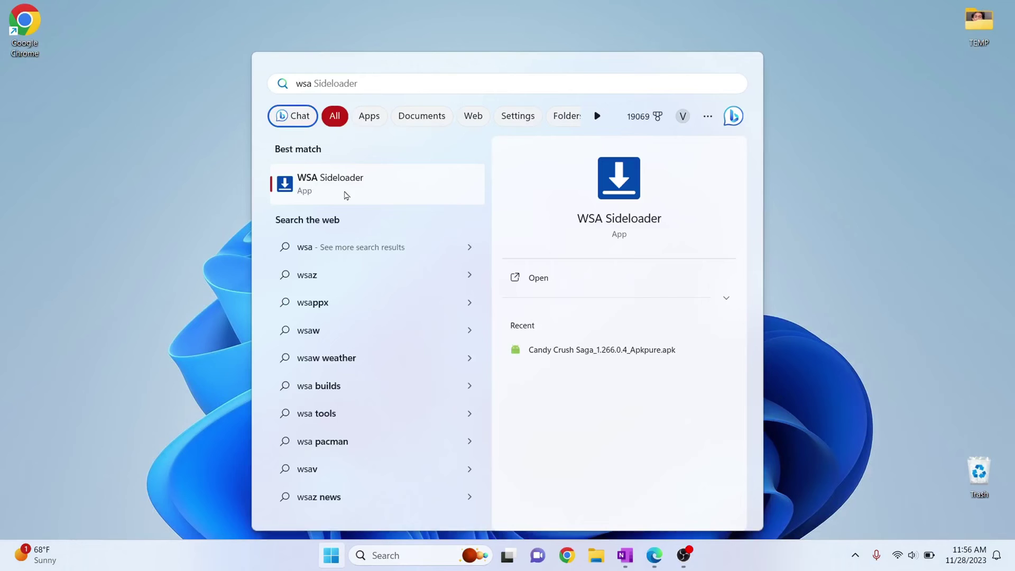
key(BackSpace)
key(BackSpace)
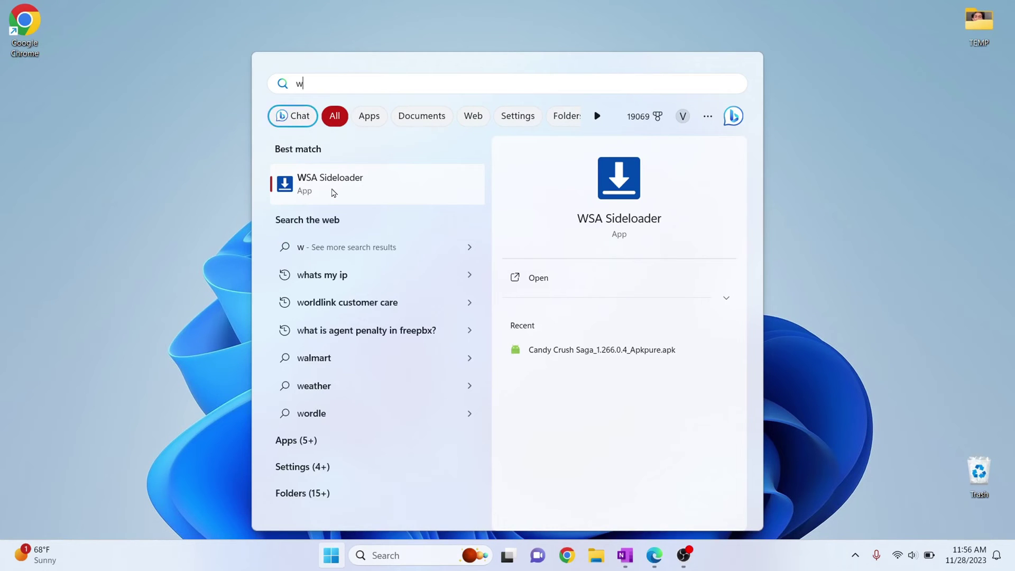
text(idn)
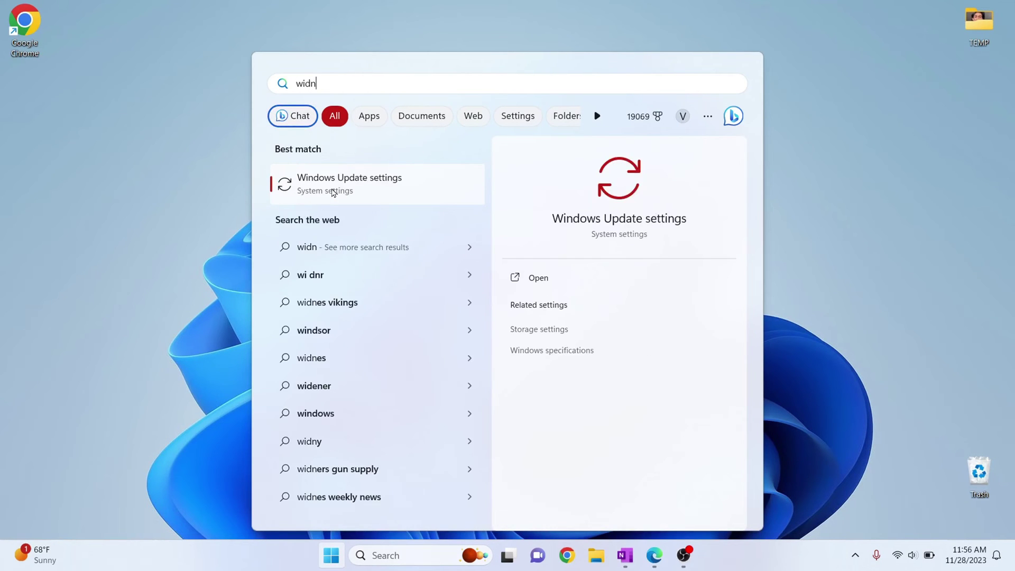
key(BackSpace)
key(BackSpace)
text(ndows sy)
key(BackSpace)
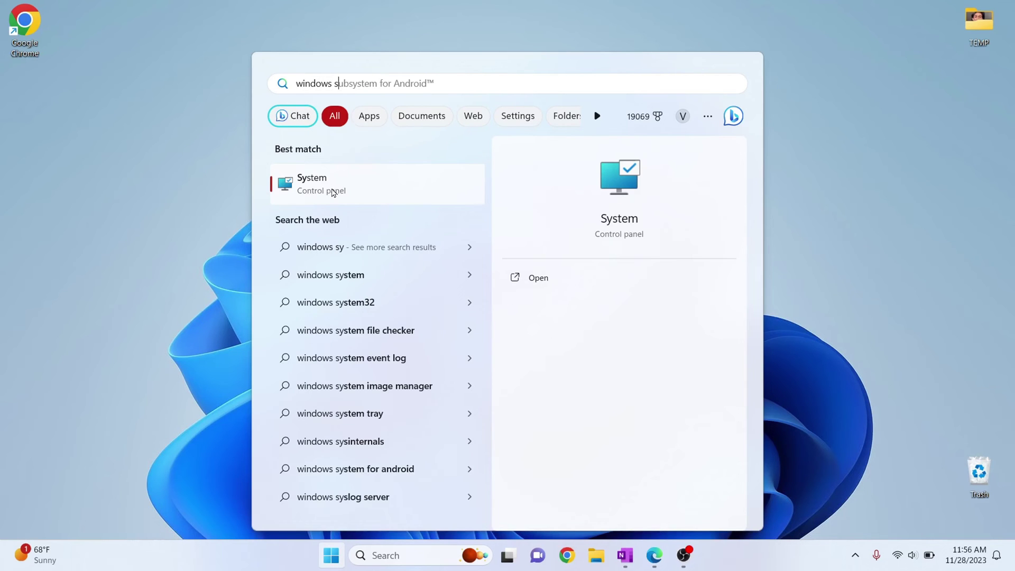
text(u)
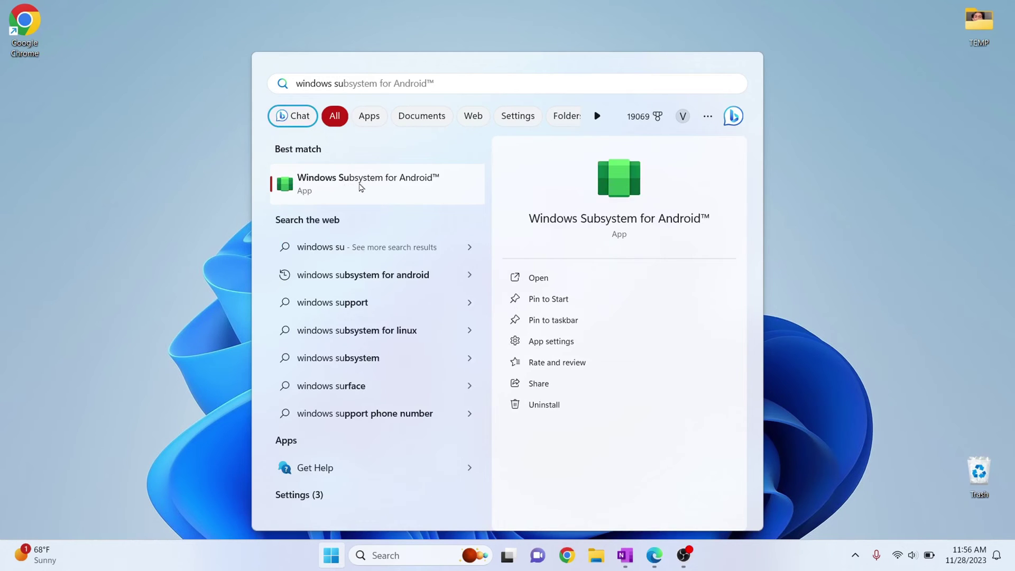
Step: Open Windows Subsystem for Android settings maximized and switch Developer mode On under Advanced settings
click(361, 188)
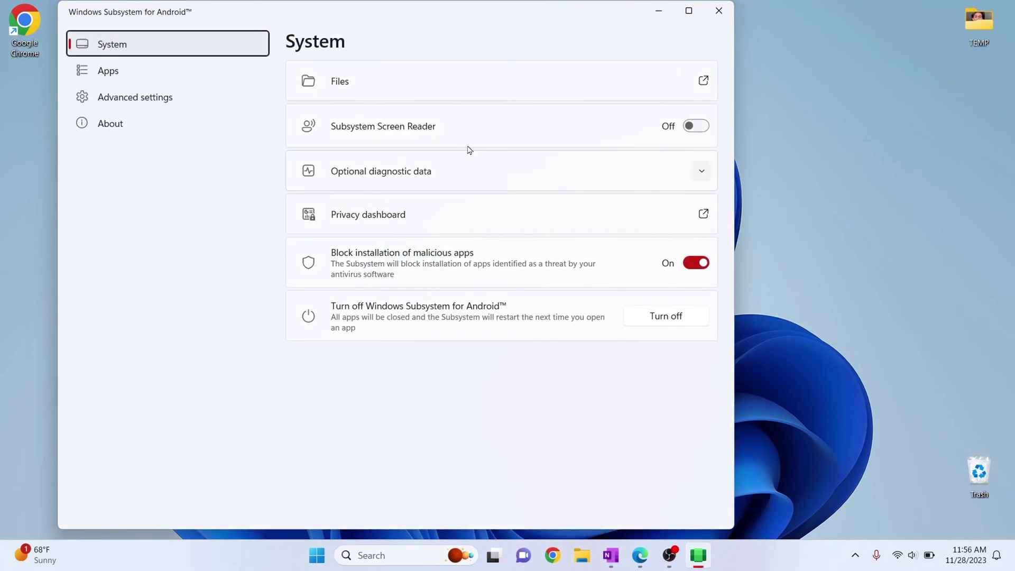
click(688, 10)
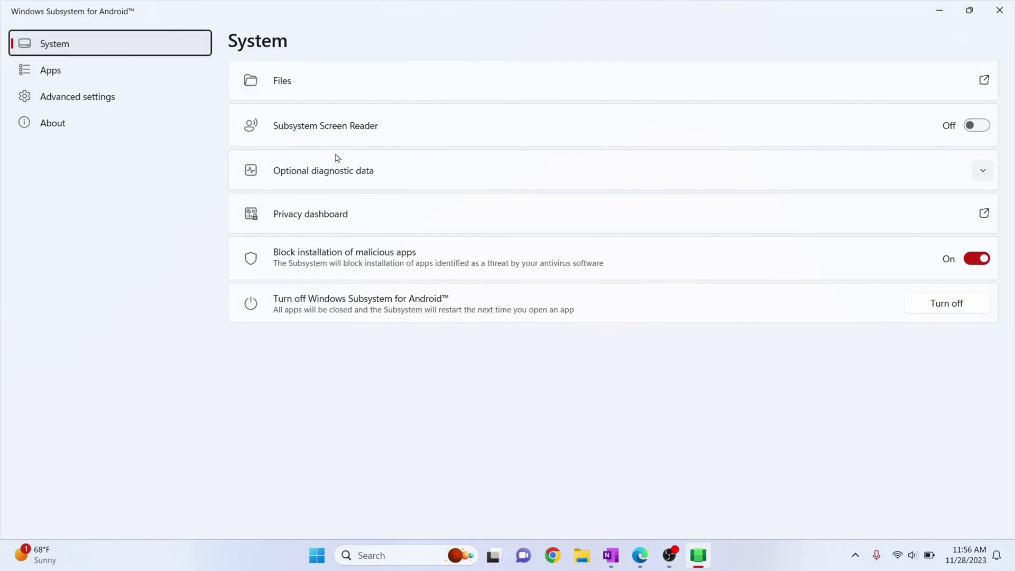
click(46, 70)
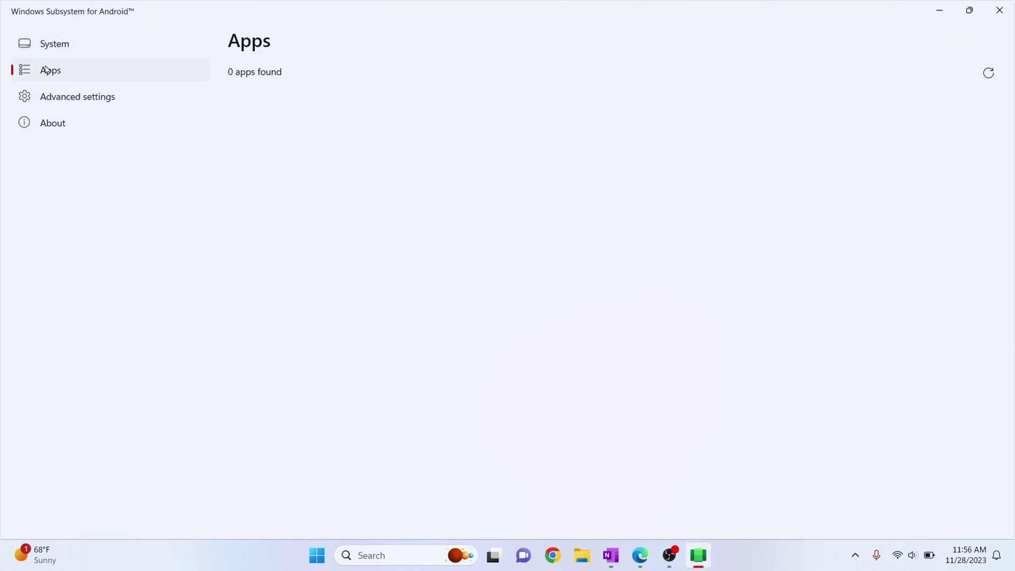
click(62, 95)
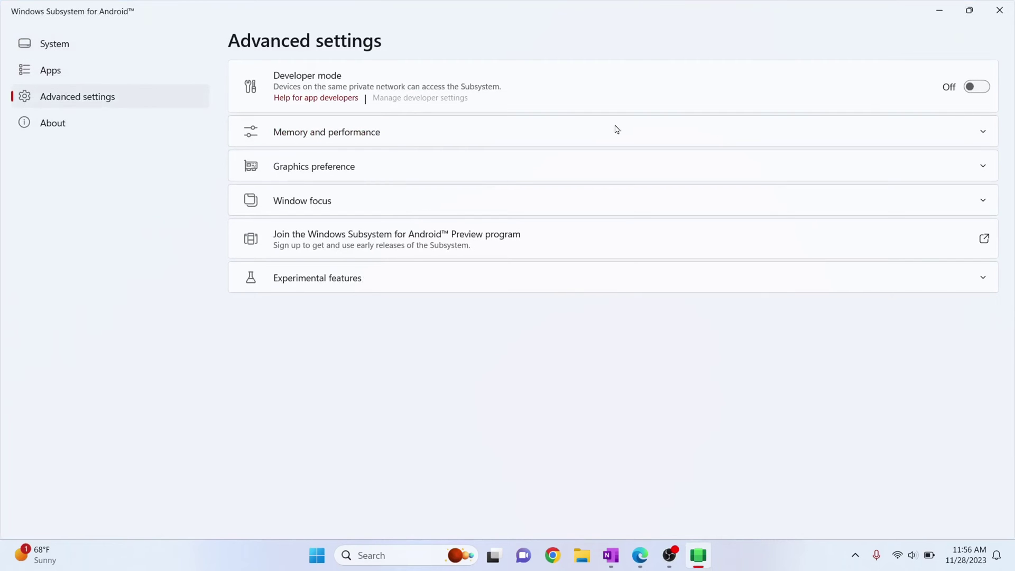
click(979, 88)
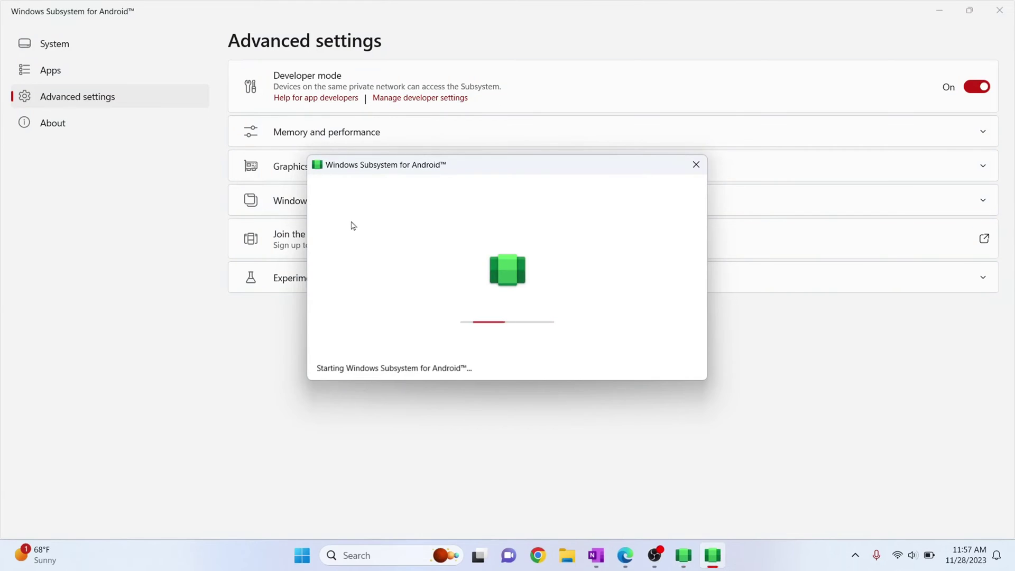
click(59, 50)
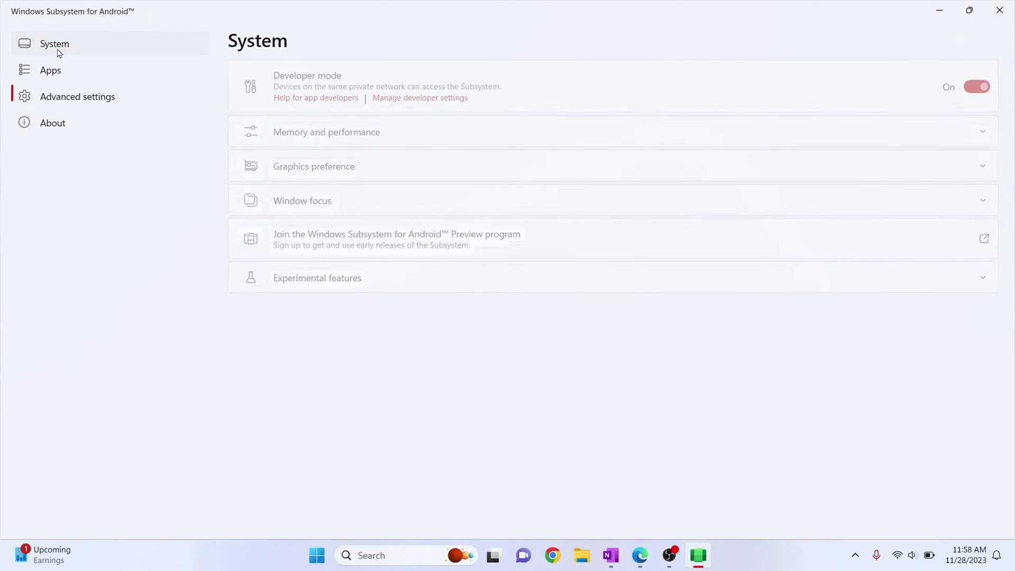
click(56, 96)
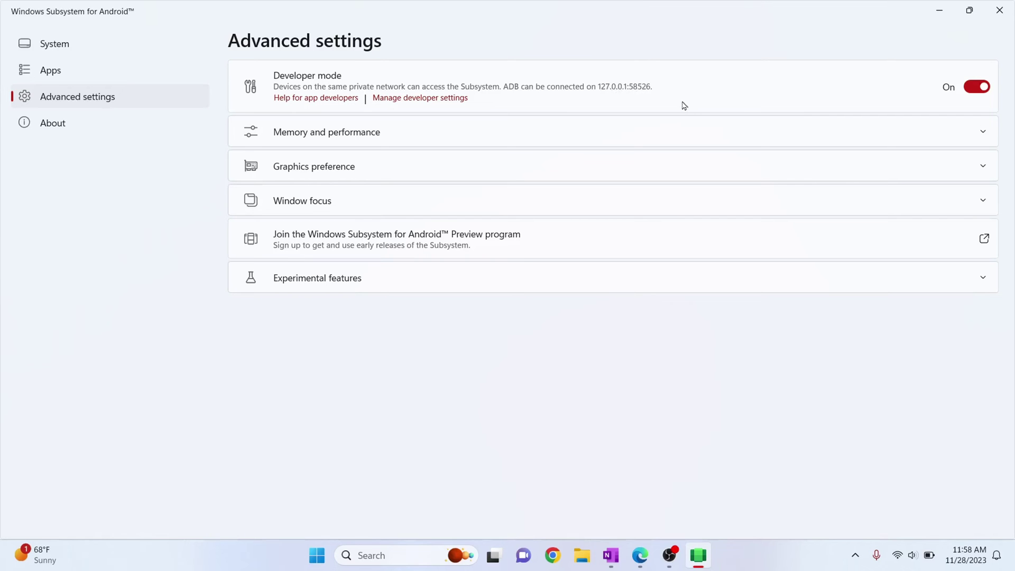
Step: Launch WSA Sideloader and select the Candy Crush Saga APK from the Downloads folder
key(super)
text(wsa)
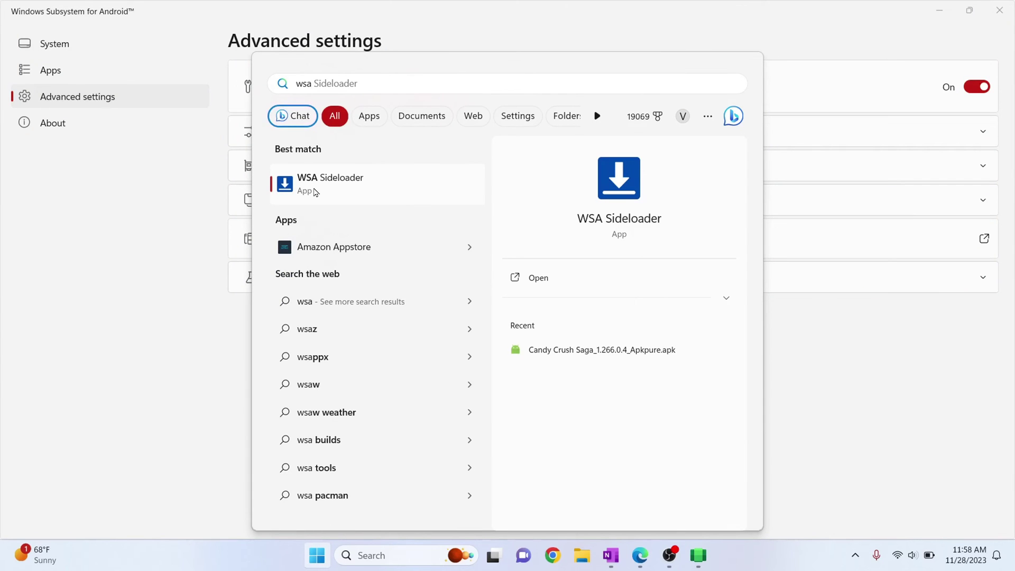
click(315, 192)
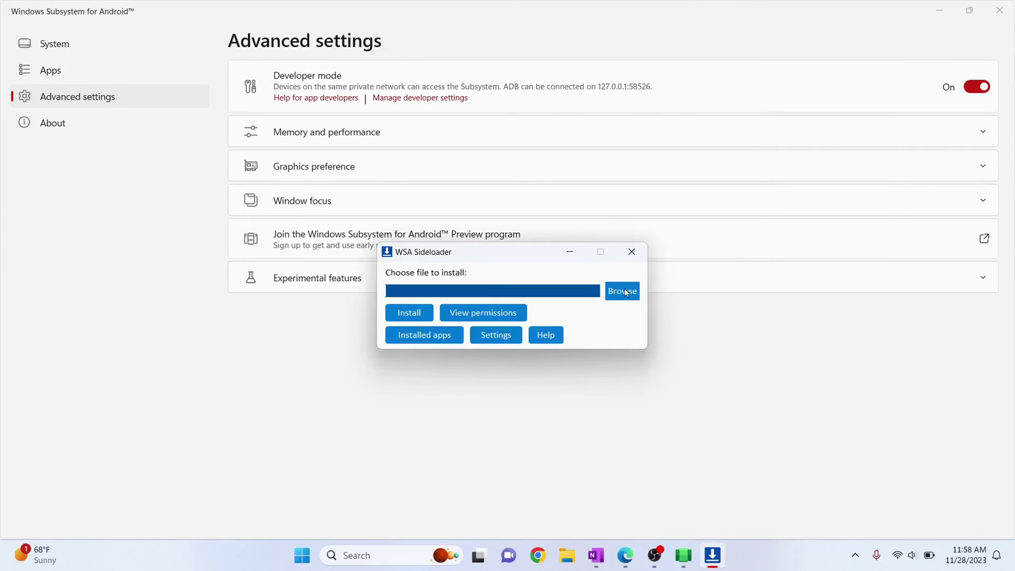
click(624, 290)
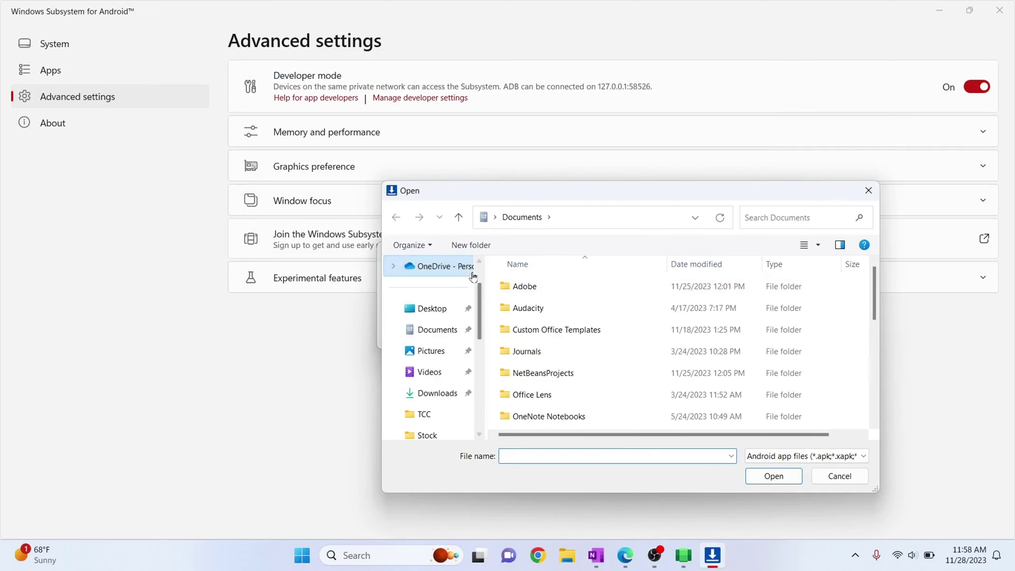
click(436, 392)
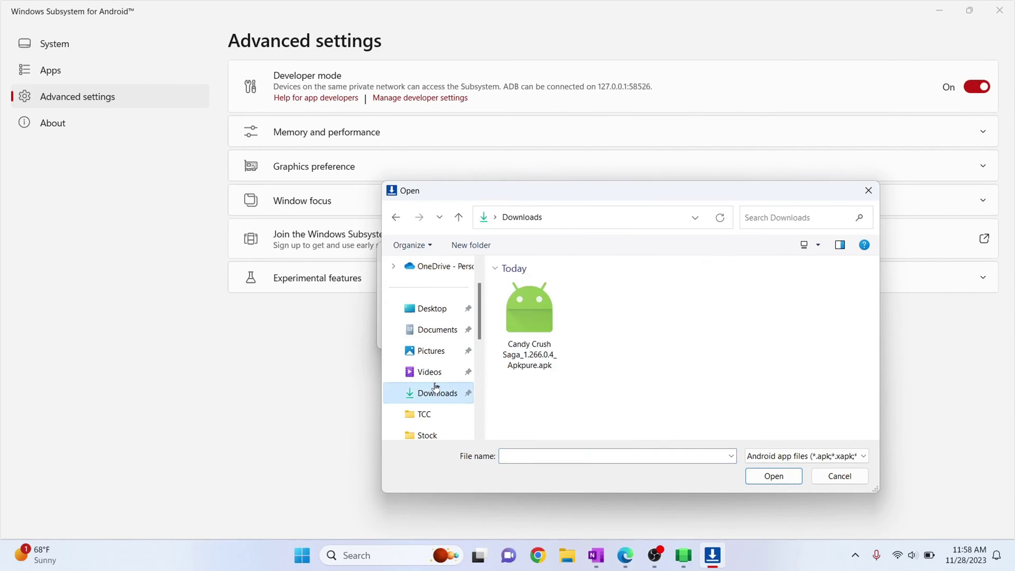
double_click(513, 324)
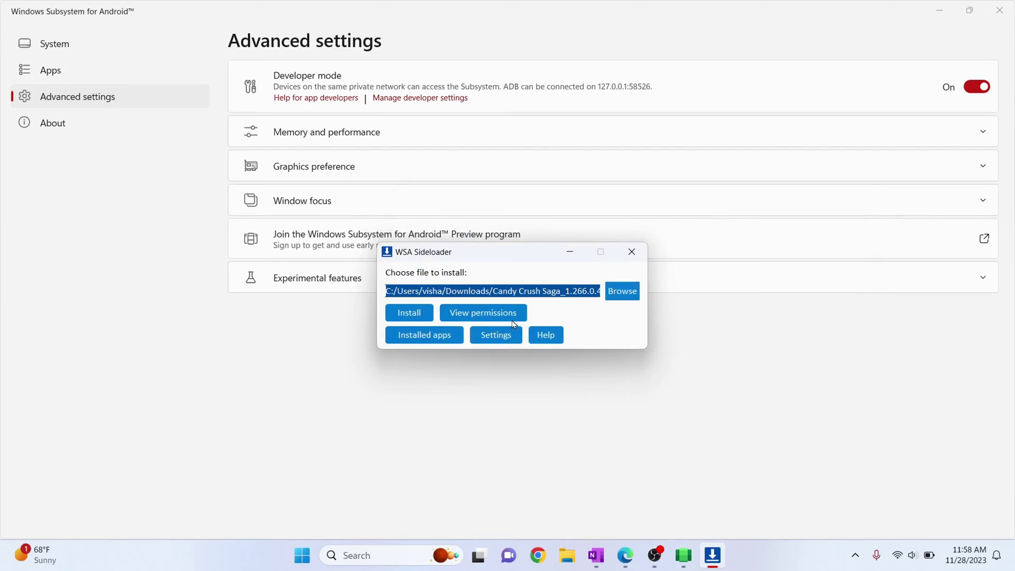
Step: Start the install, always allow ADB debugging from this computer, and dismiss the rerun reminder
click(409, 314)
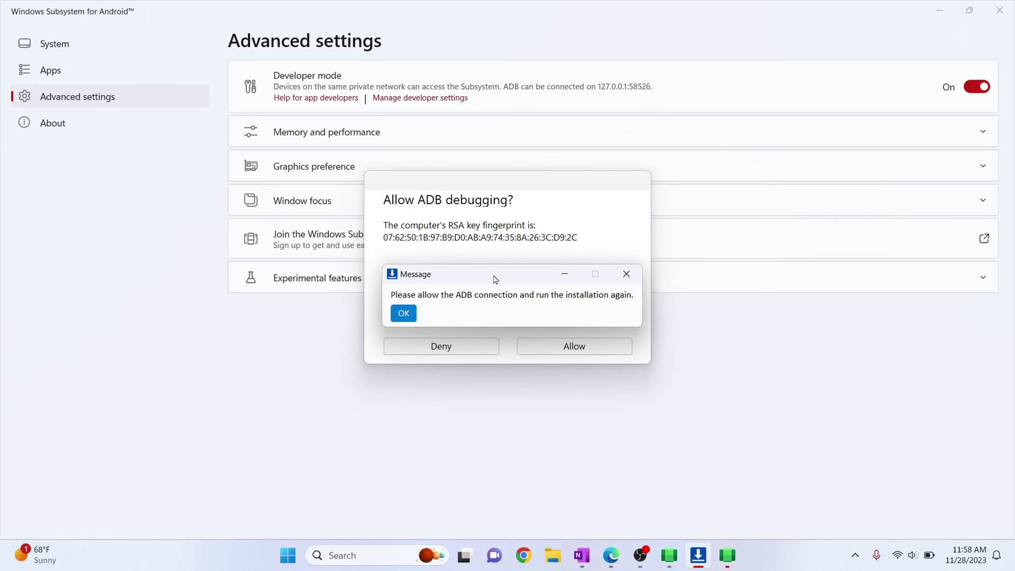
drag(494, 275, 530, 66)
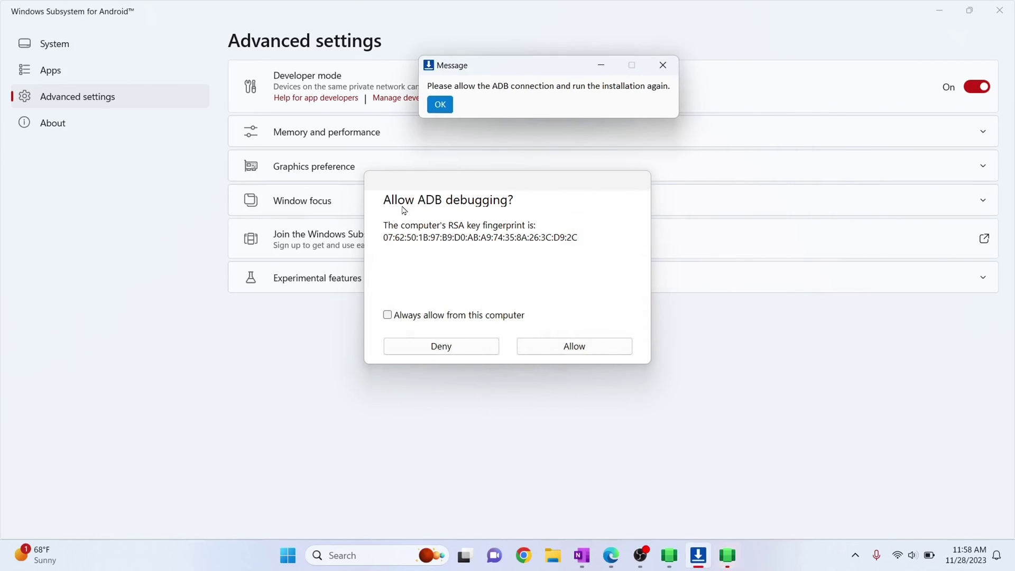
click(388, 315)
click(556, 350)
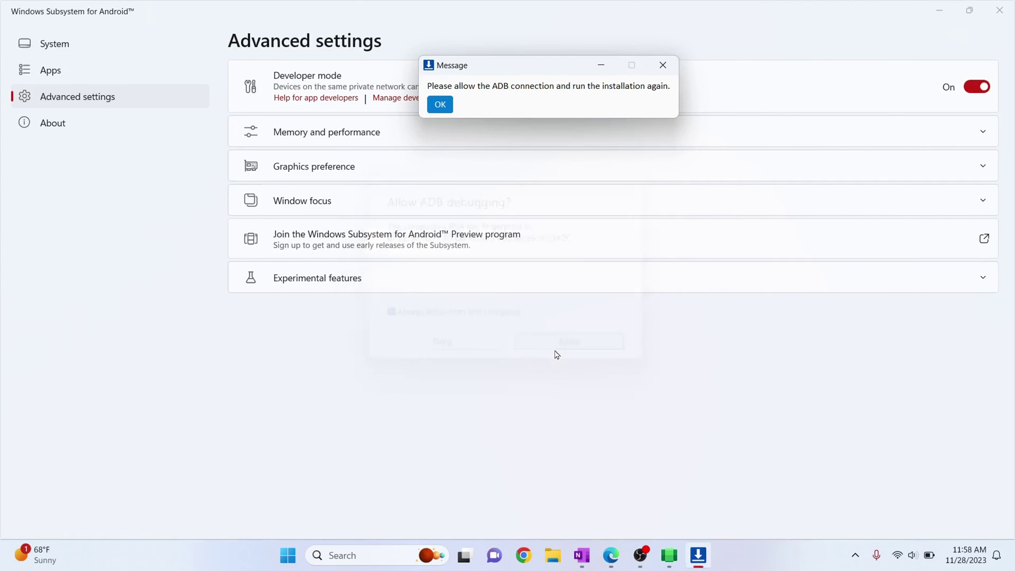
click(440, 104)
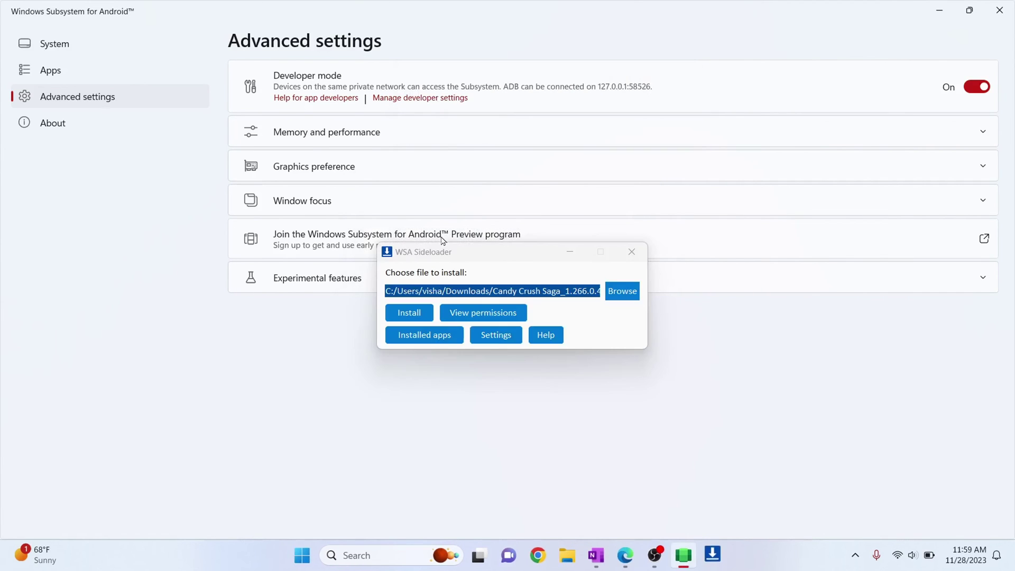
Step: Rerun the Candy Crush APK installation and minimize the subsystem settings window
click(411, 312)
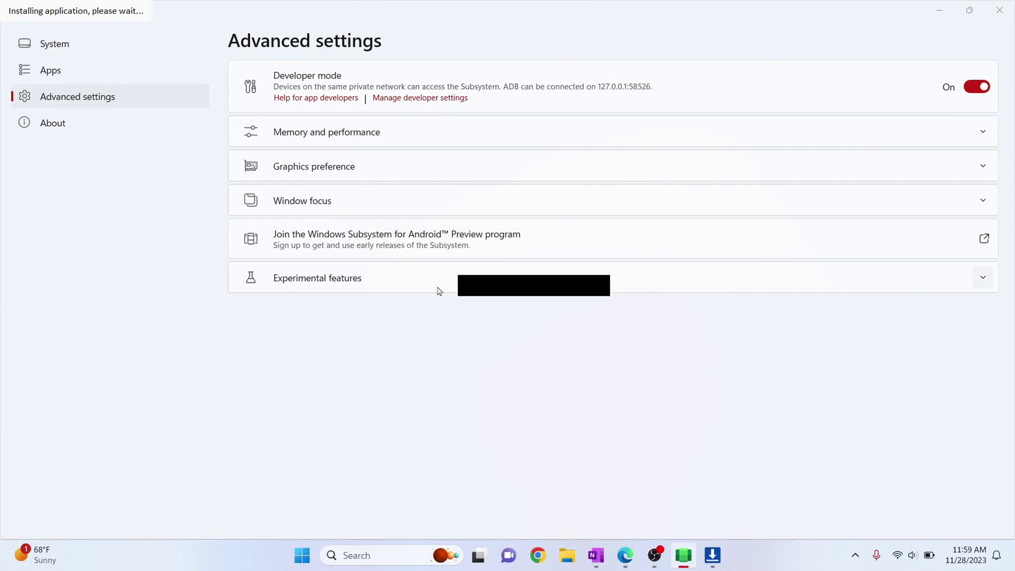
click(709, 557)
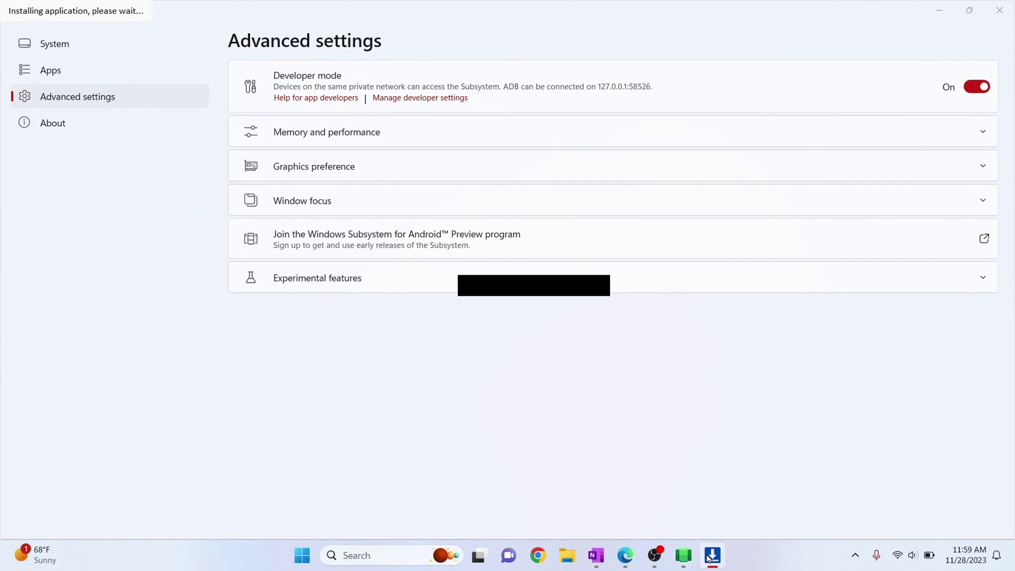
click(709, 557)
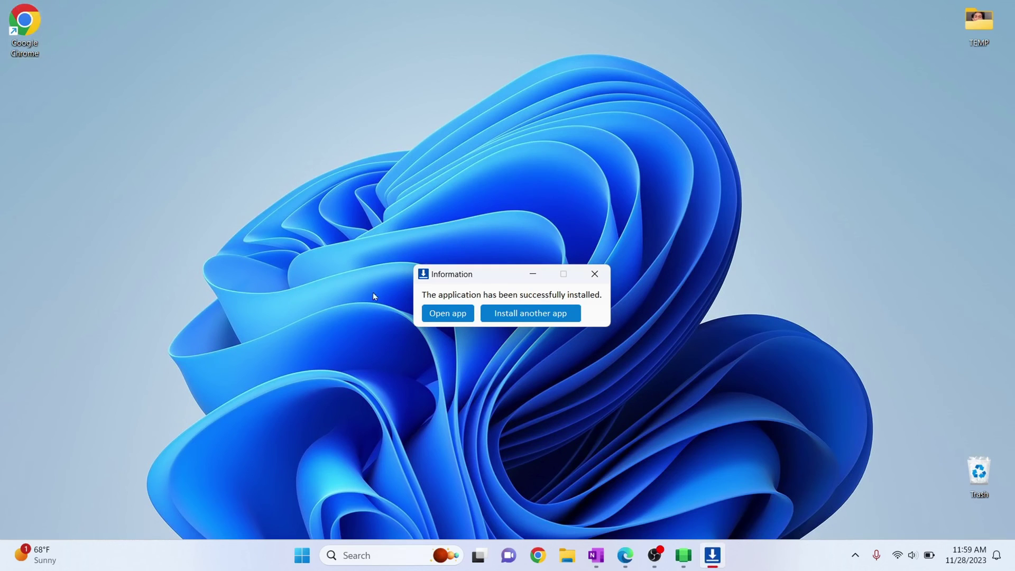
Step: Dismiss the installation success notice and close the Windows Subsystem for Android settings window
click(590, 280)
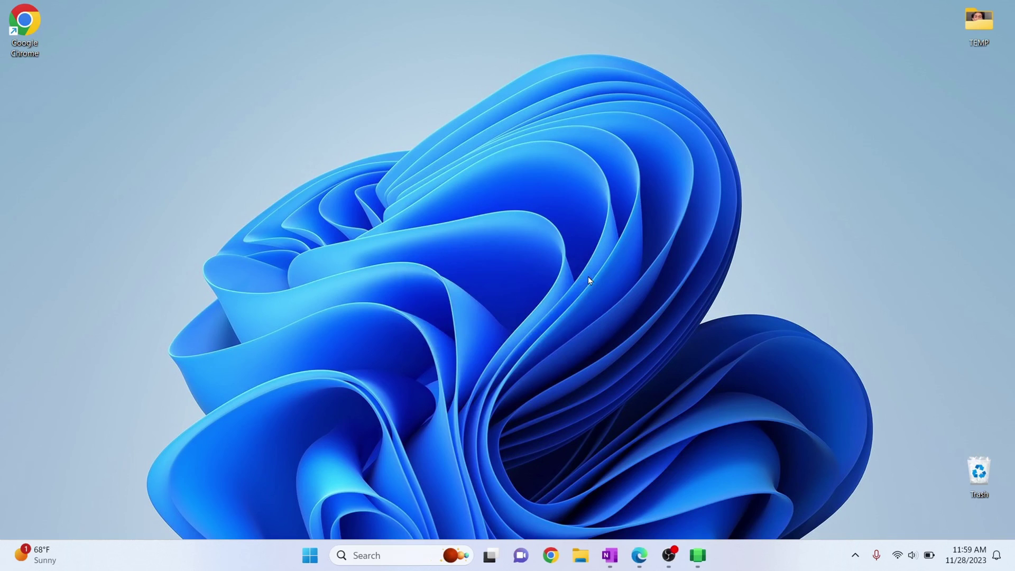
click(699, 555)
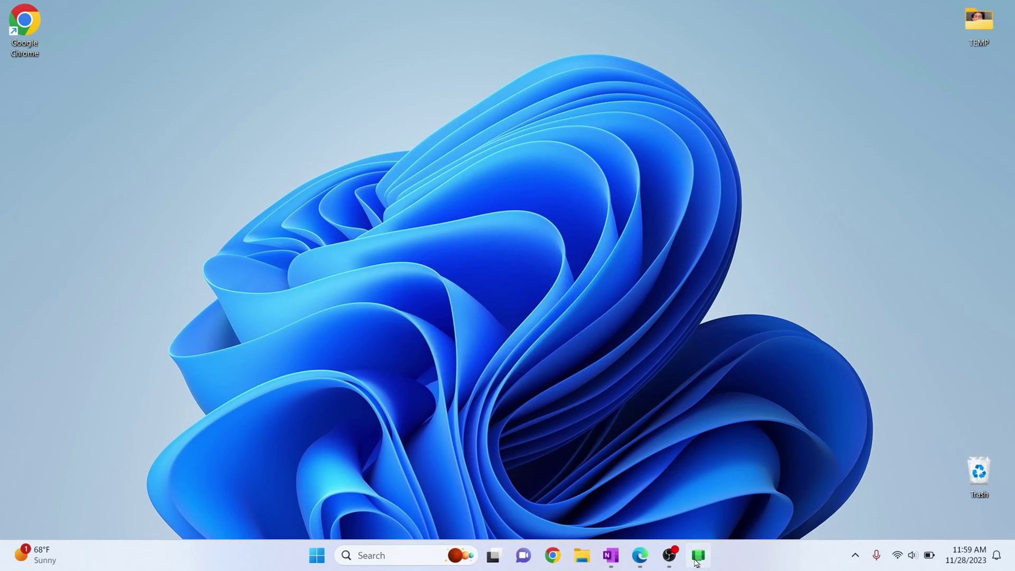
click(1000, 10)
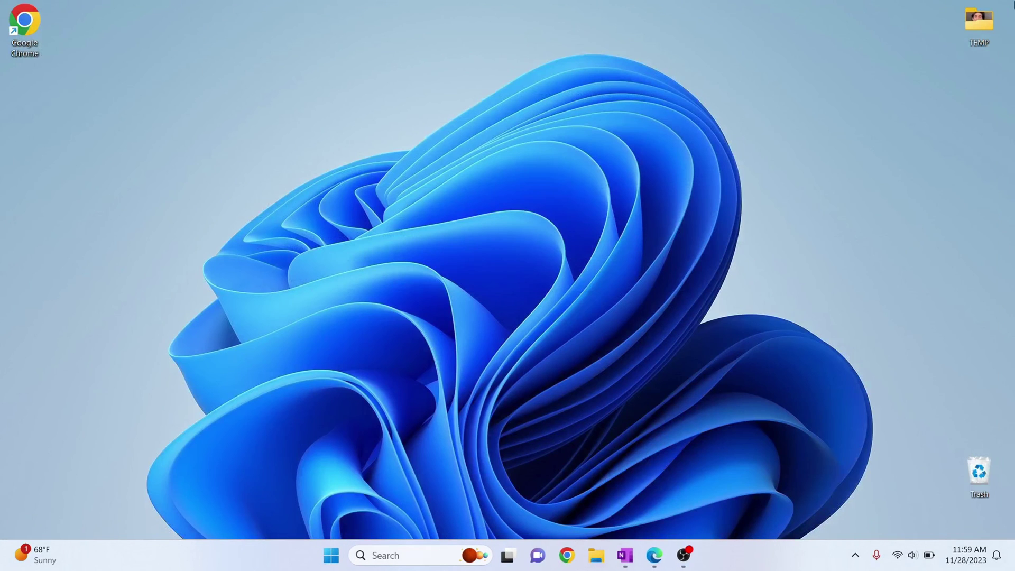
Step: Search Start for 'candy', launch Candy Crush Saga, accept the updated terms, and press Play
key(super)
text(canda)
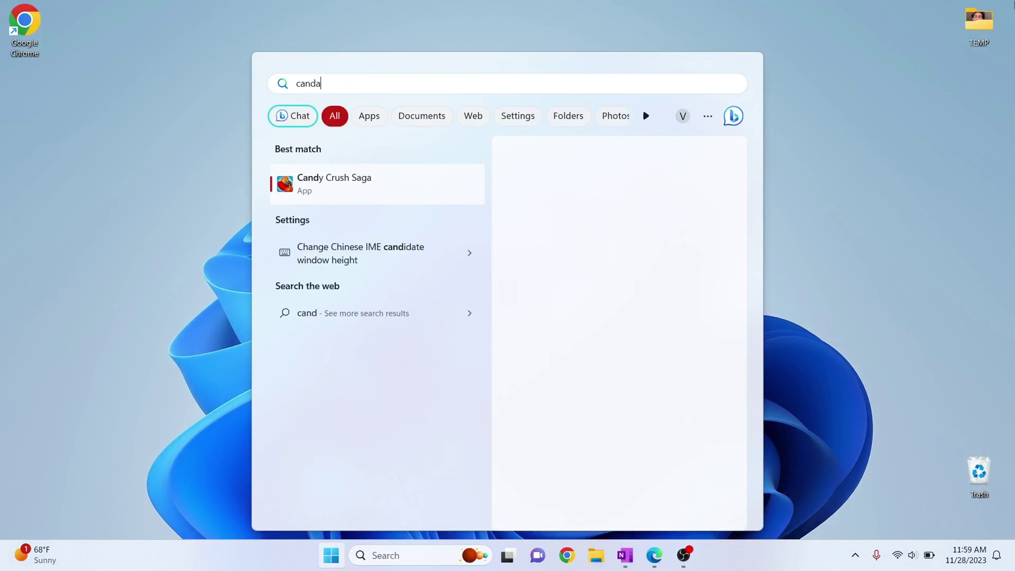
key(BackSpace)
key(BackSpace)
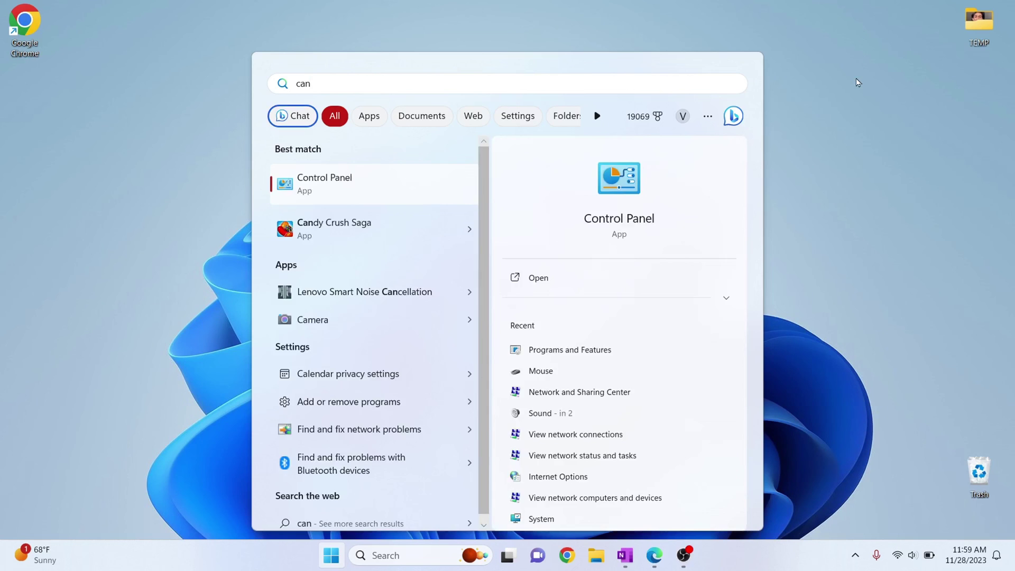
text(dy)
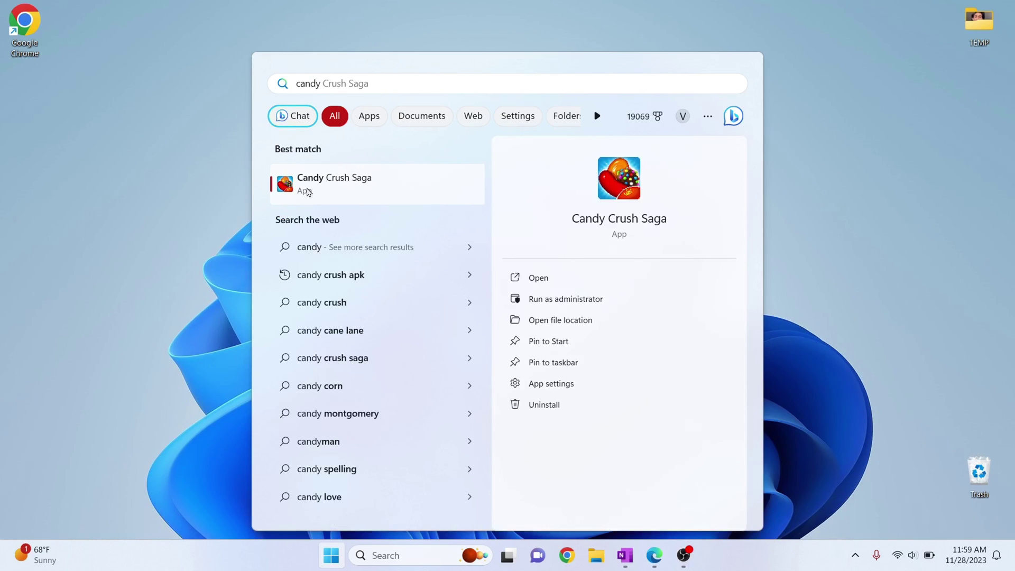
click(326, 197)
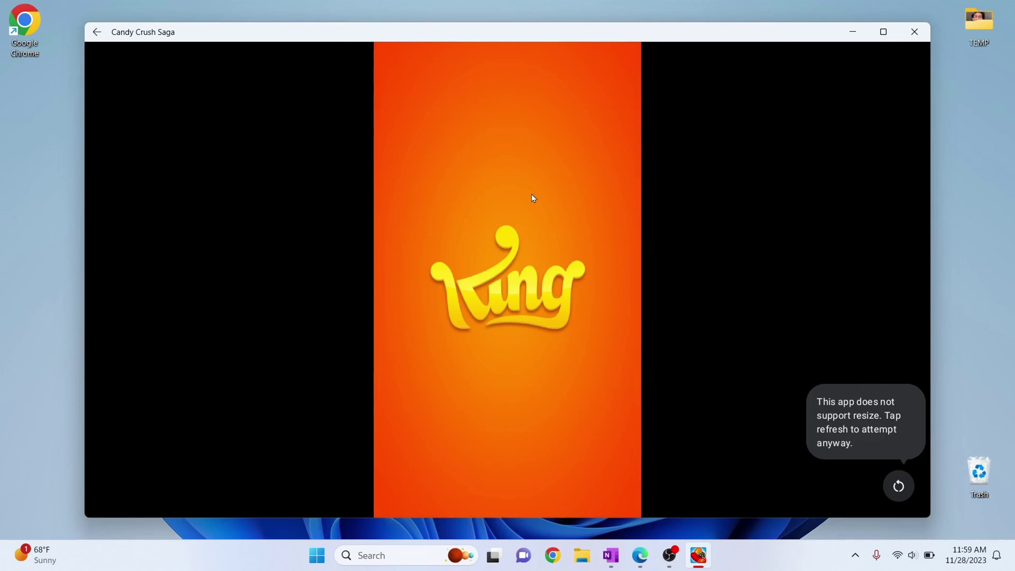
click(508, 374)
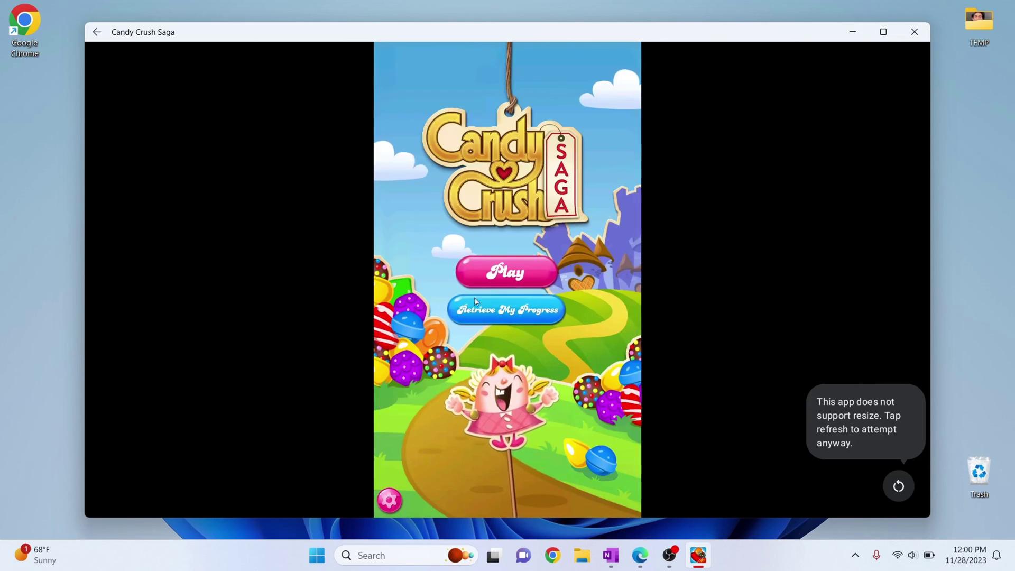
click(525, 272)
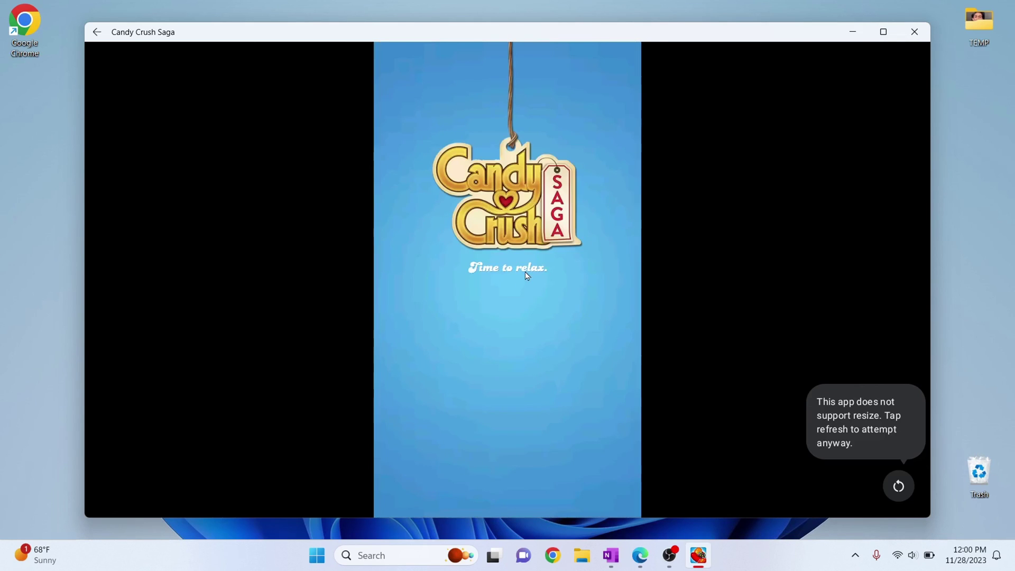